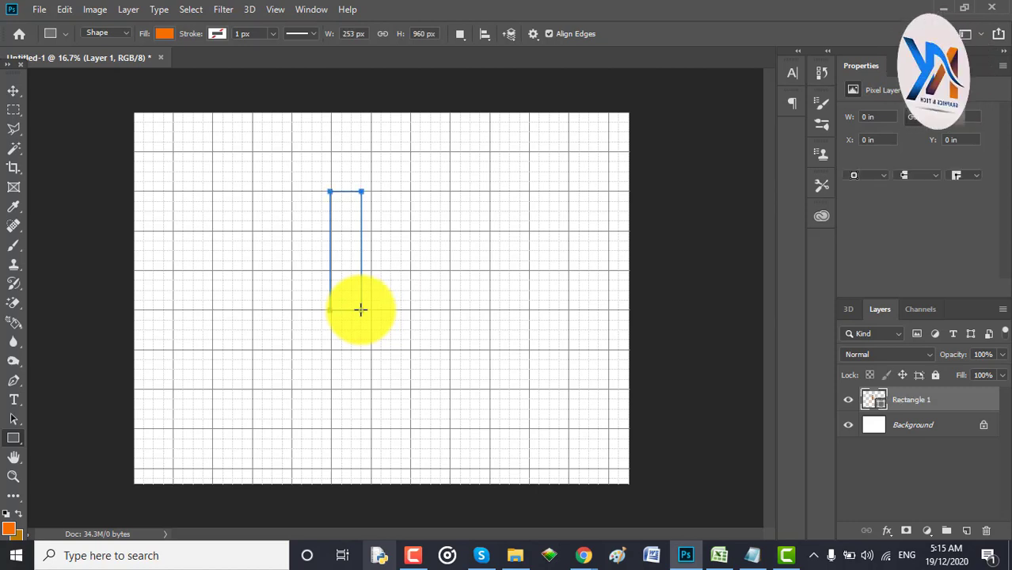
Duplicate the orange rectangle and rotate the copy 90° clockwise
click(13, 91)
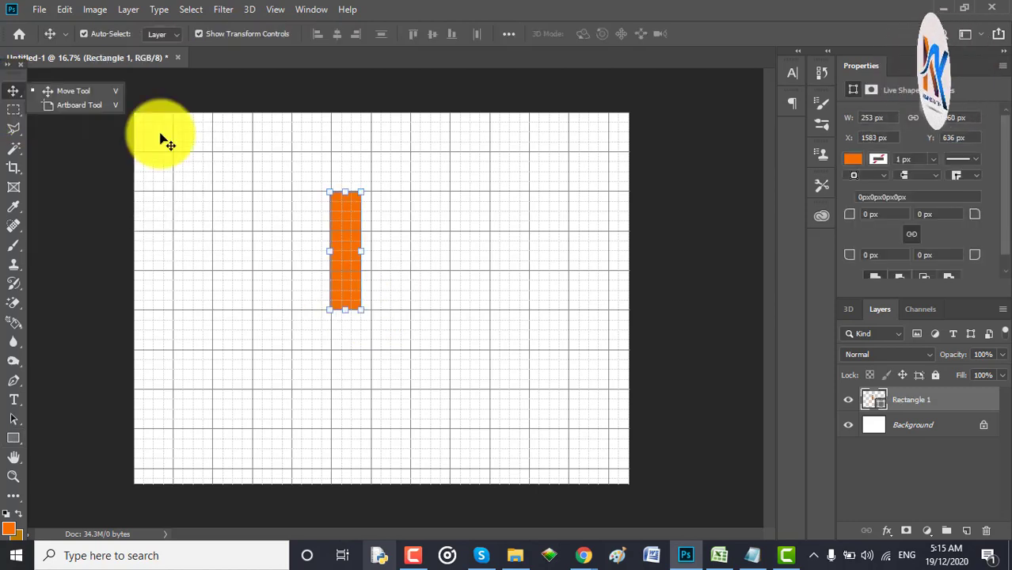
click(469, 230)
click(354, 235)
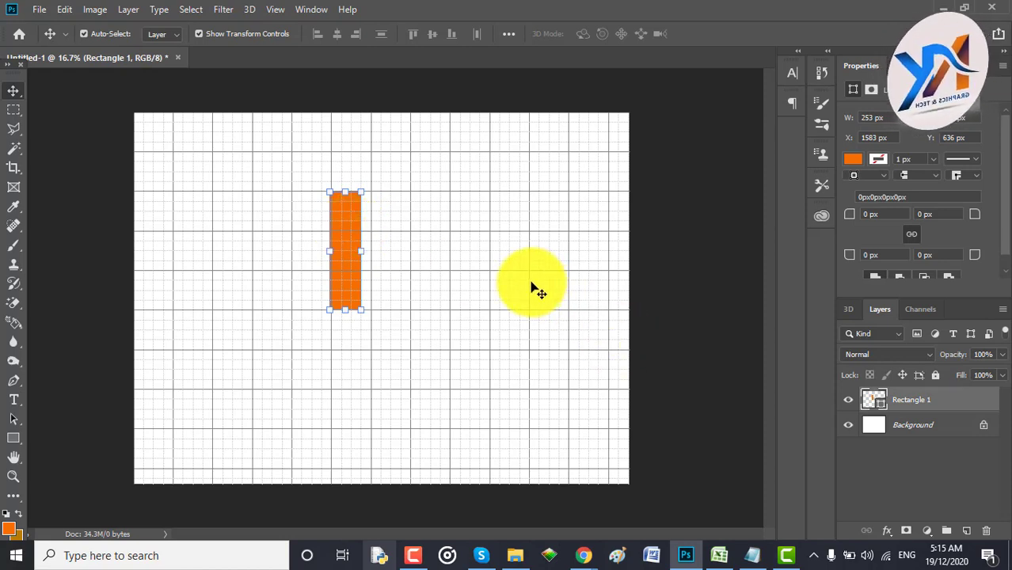
key(ctrl+j)
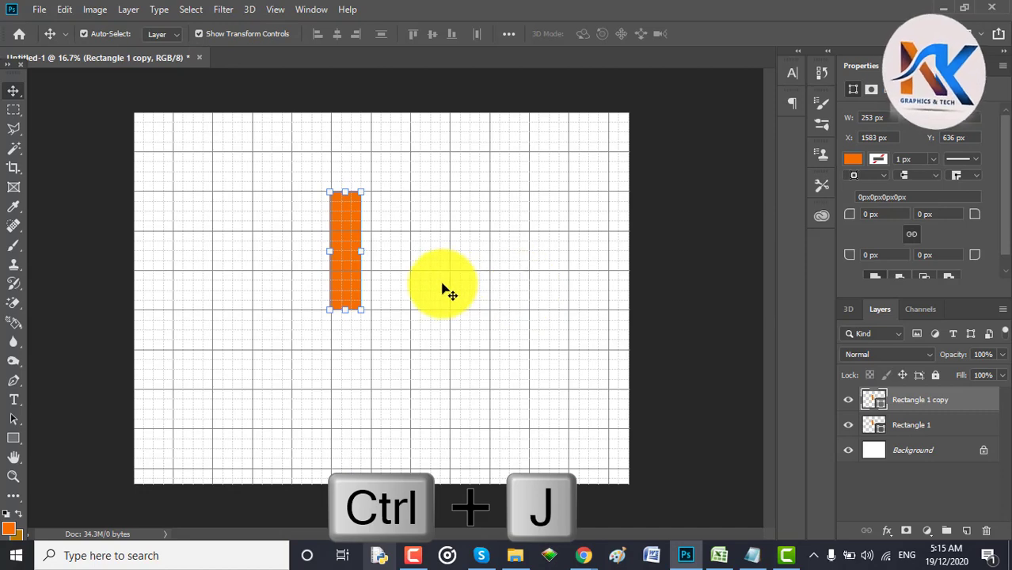
key(ctrl+t)
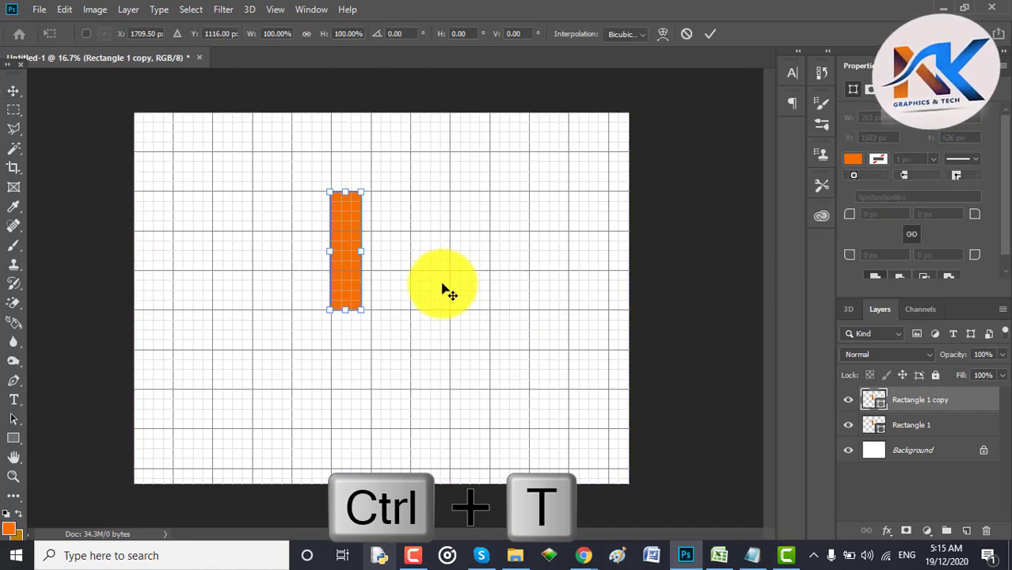
right_click(344, 274)
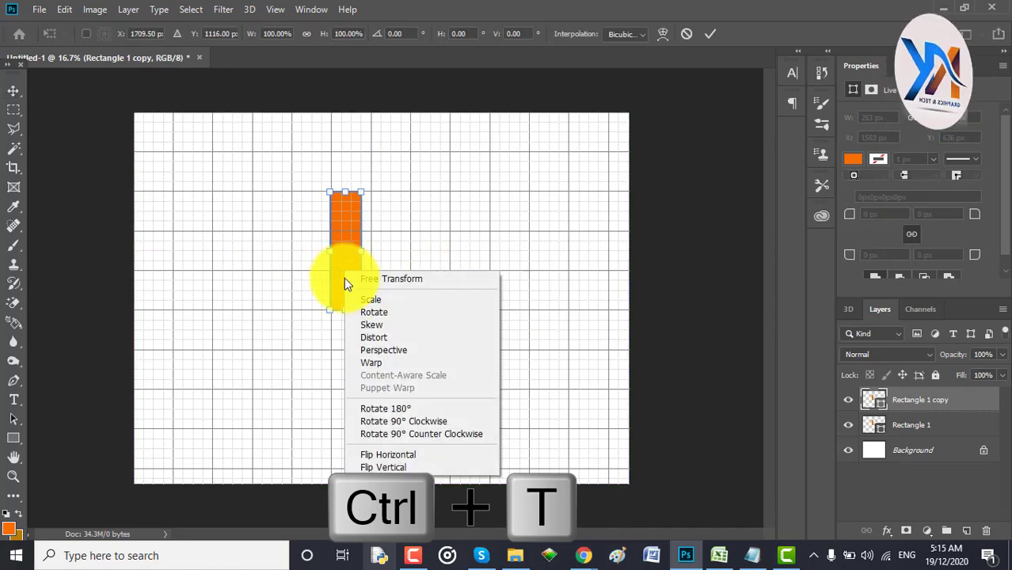
click(406, 424)
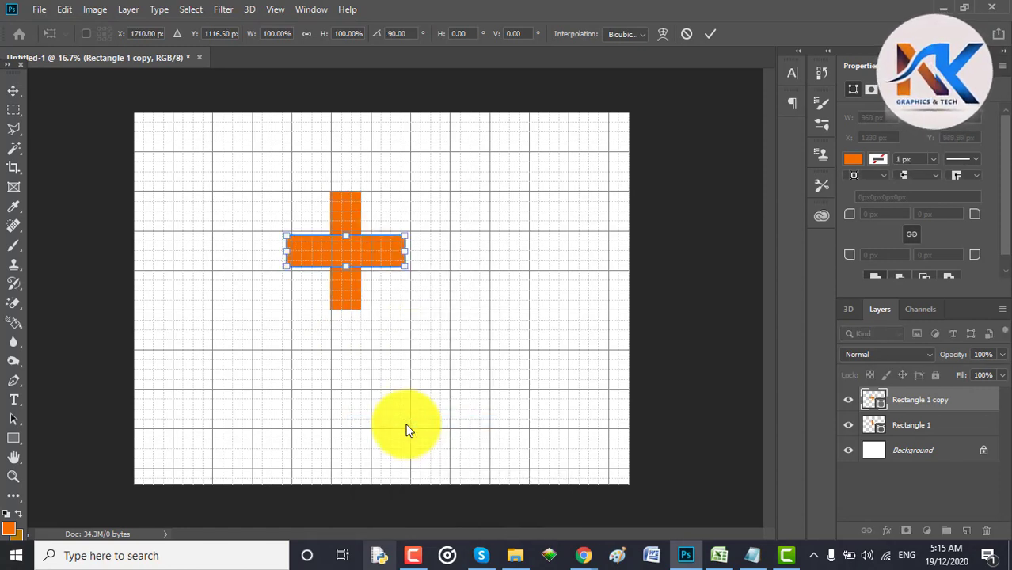
Fill the rotated copy with the brown background colour and move it to the foot of the vertical bar, forming an L
key(ctrl+BackSpace)
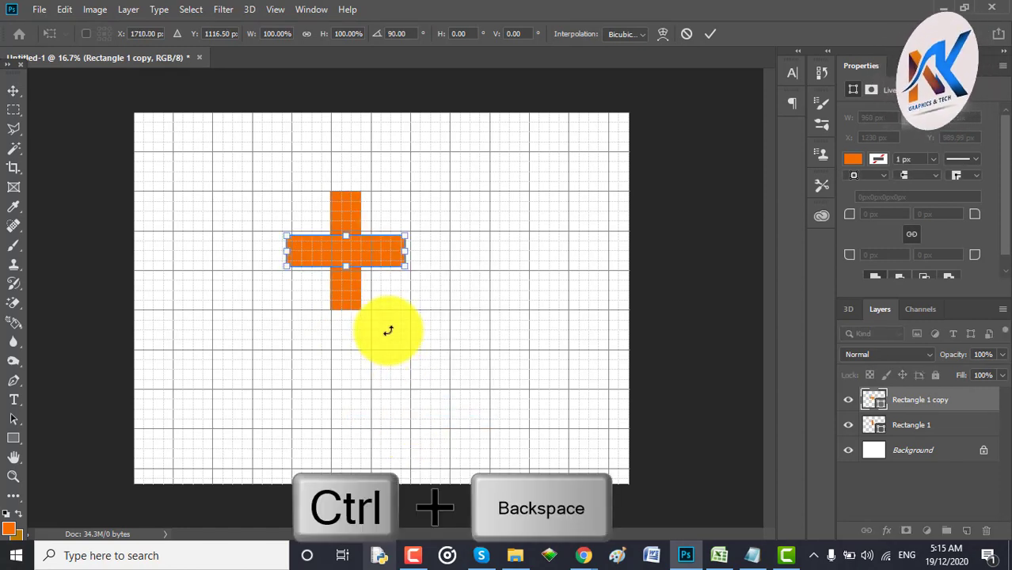
click(711, 35)
key(ctrl+BackSpace)
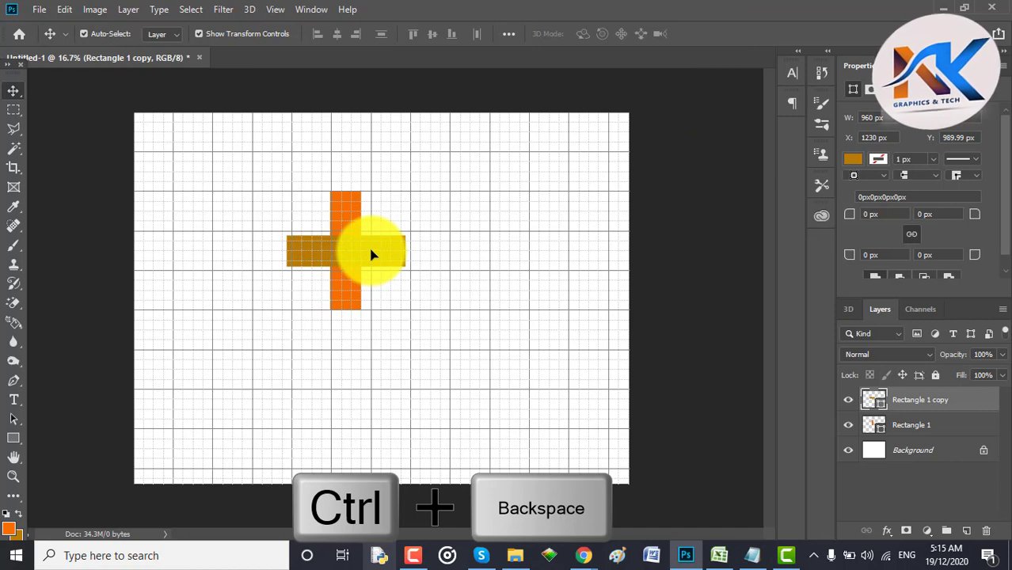
drag(390, 255, 418, 298)
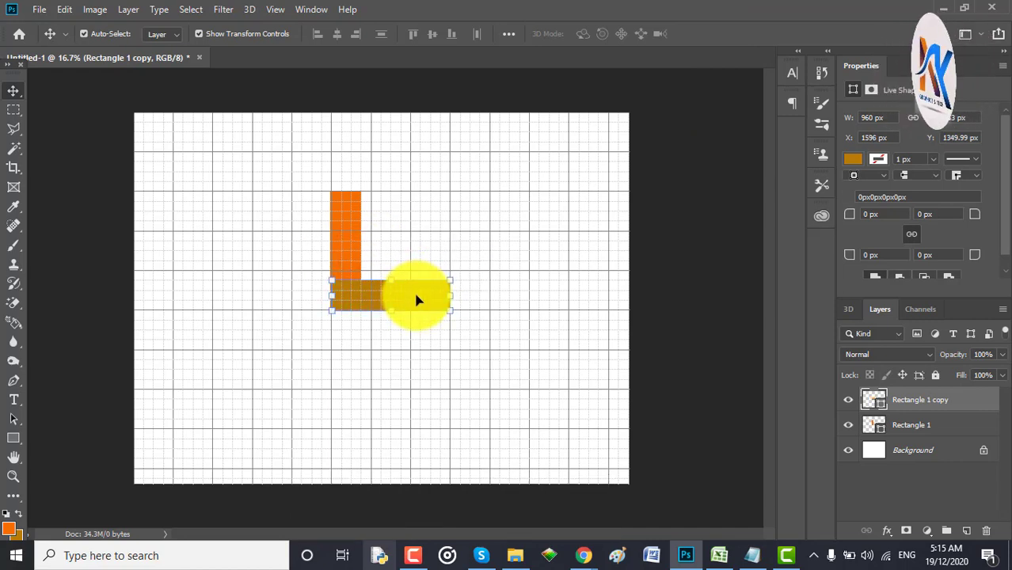
Move the brown bar clear and shift the orange bar so its left edge lies on the nearest major grid line
key(ctrl+equal)
key(ctrl+equal)
key(ctrl+equal)
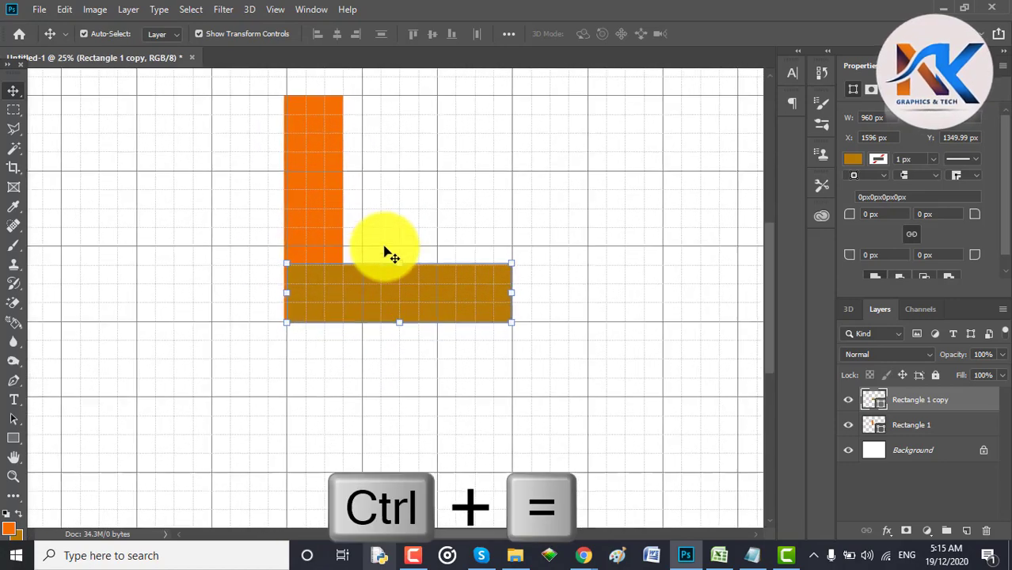
key(ctrl+equal)
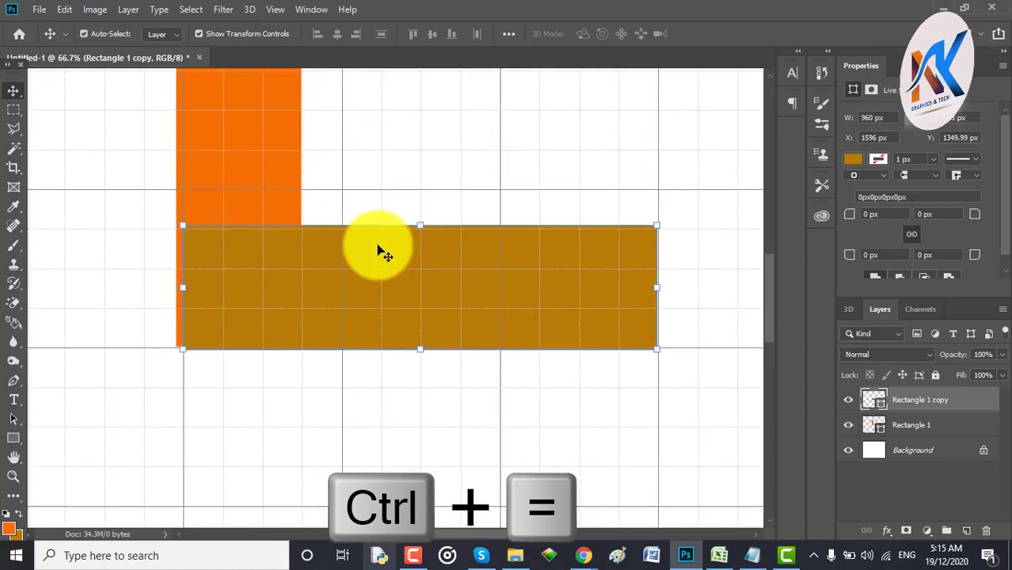
drag(322, 268, 451, 224)
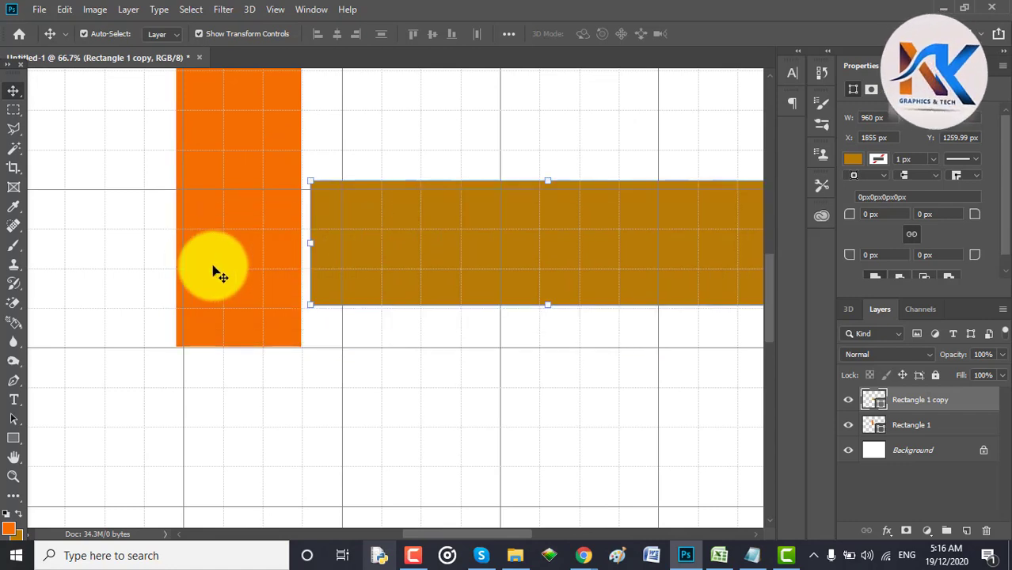
click(214, 271)
drag(213, 271, 224, 272)
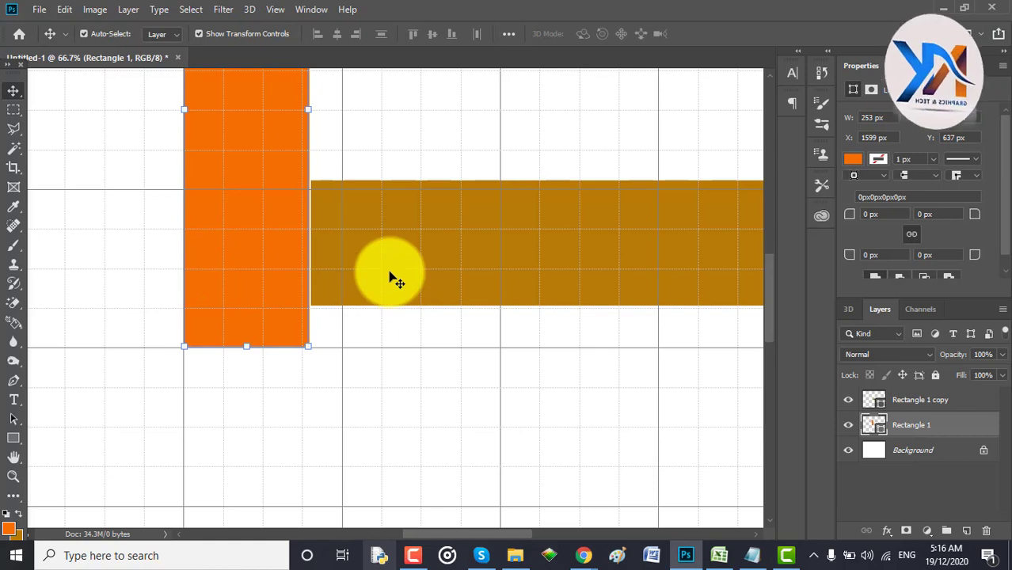
Place the brown bar over the foot of the orange bar, flush with its left and bottom edges
click(389, 277)
drag(390, 277, 263, 318)
click(422, 400)
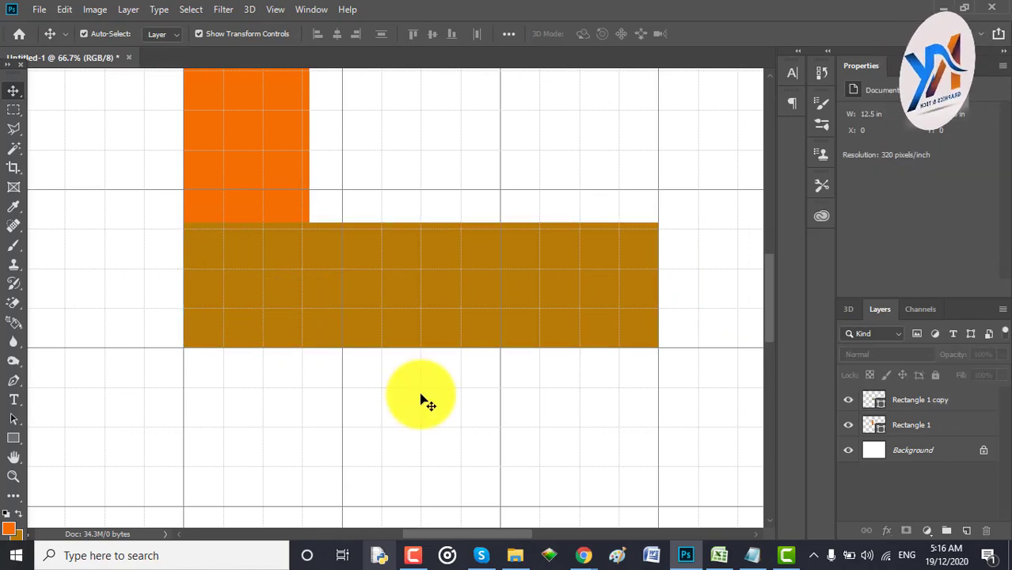
Merge the two rectangle layers into one with the Background layer hidden, and show the Background again
key(ctrl+minus)
key(ctrl+minus)
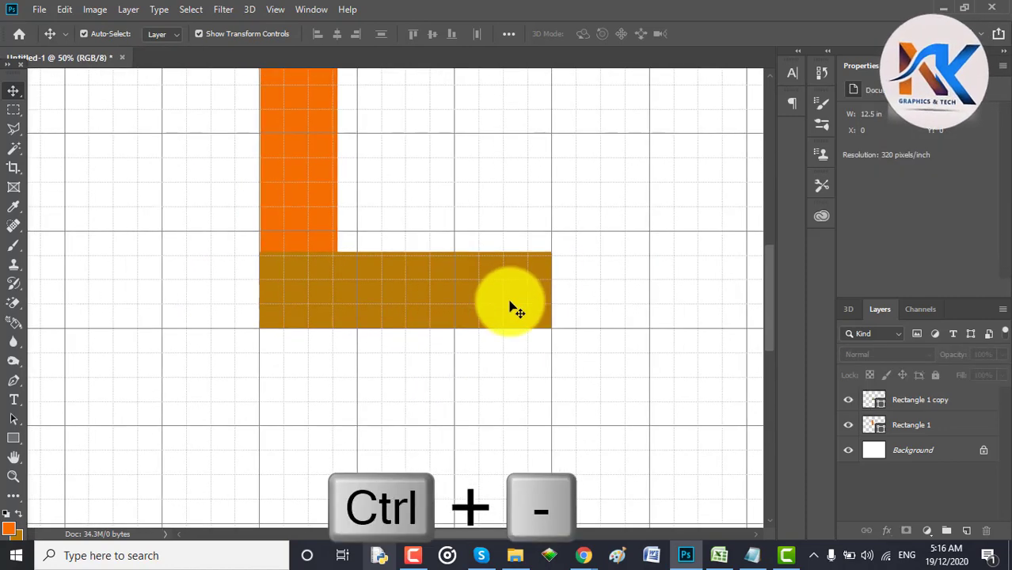
key(ctrl+minus)
key(ctrl+minus)
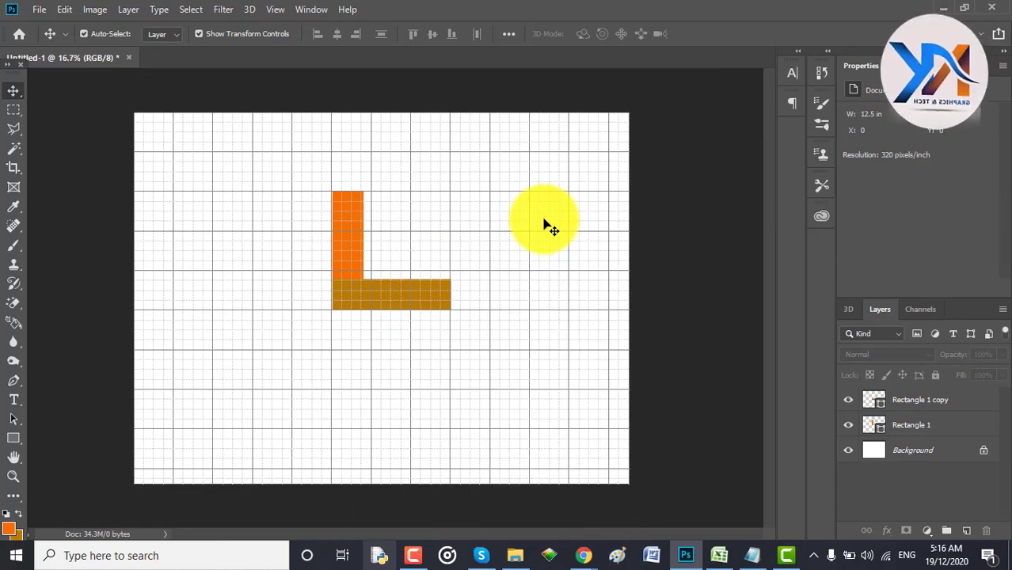
click(848, 450)
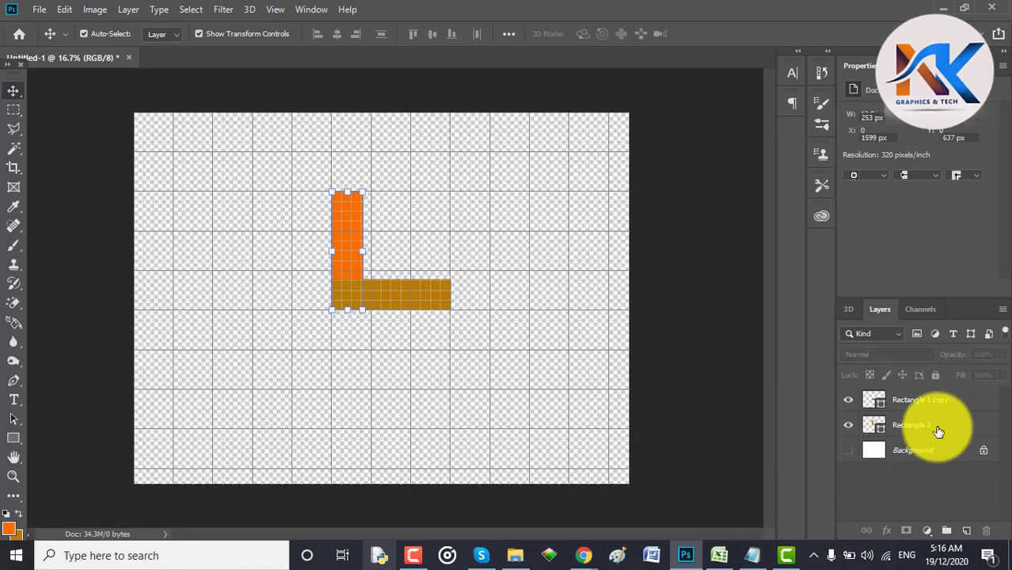
click(938, 430)
key(ctrl+shift+e)
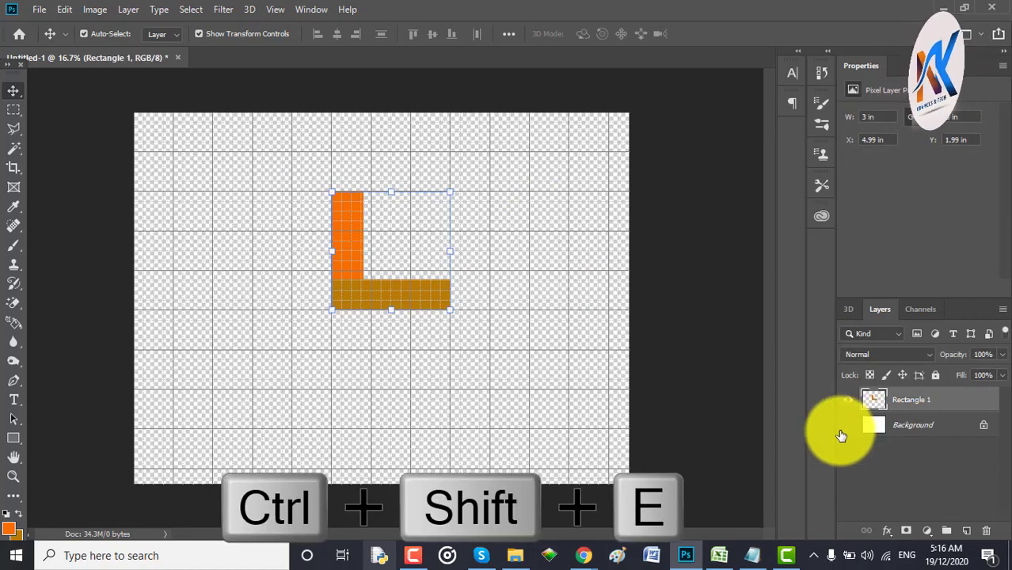
click(847, 425)
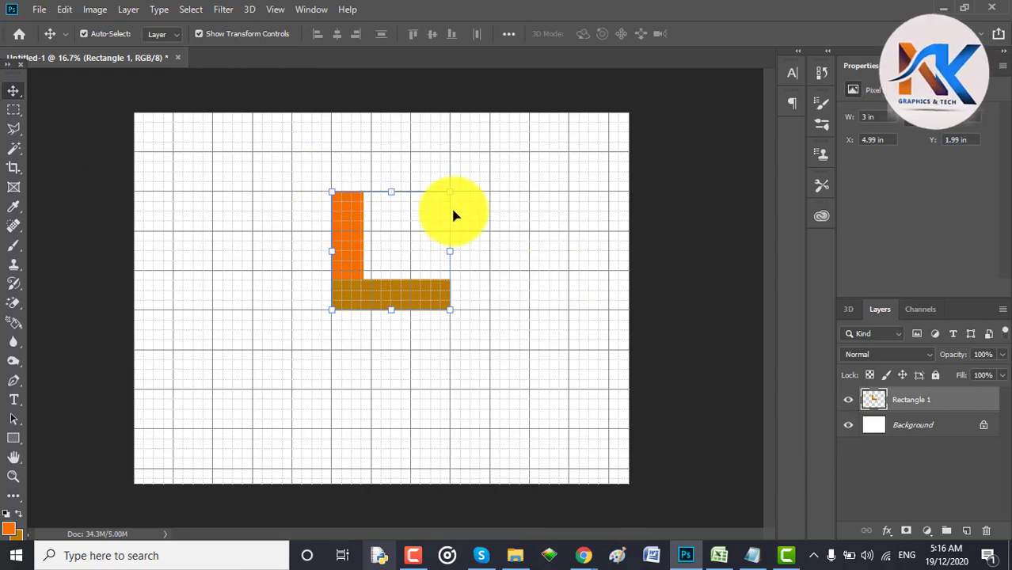
Rotate the merged L shape by about -137.11° so its corner points right like a chevron
drag(464, 187, 305, 244)
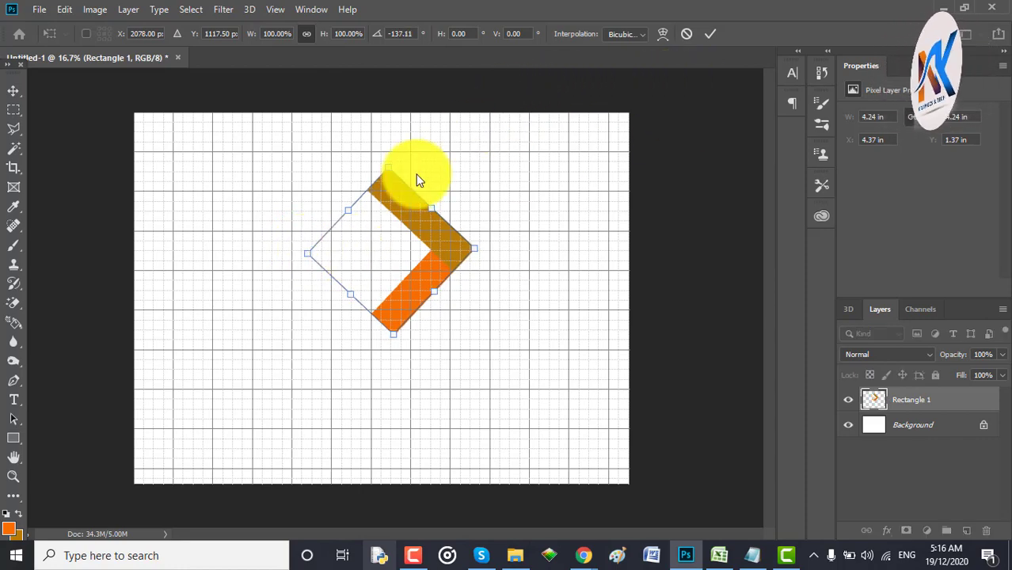
key(ctrl+equal)
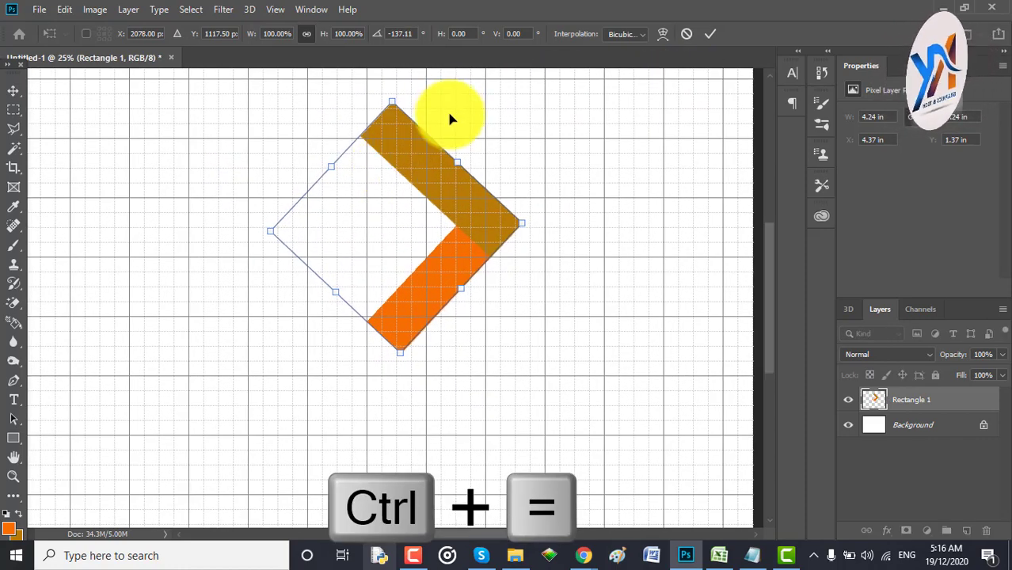
click(709, 36)
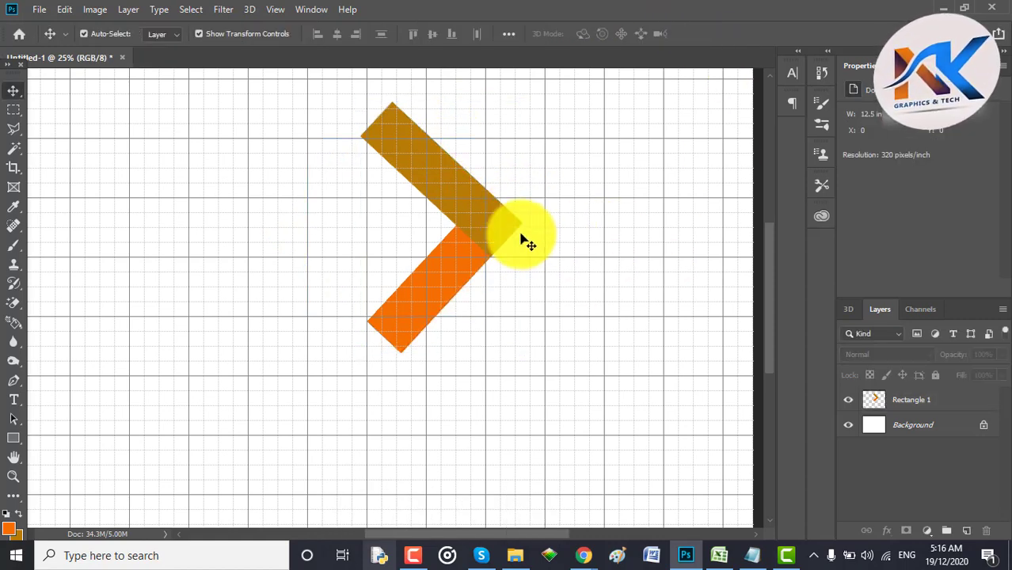
Rotate the chevron a further 2.2° so its arms are symmetric about the horizontal
click(538, 190)
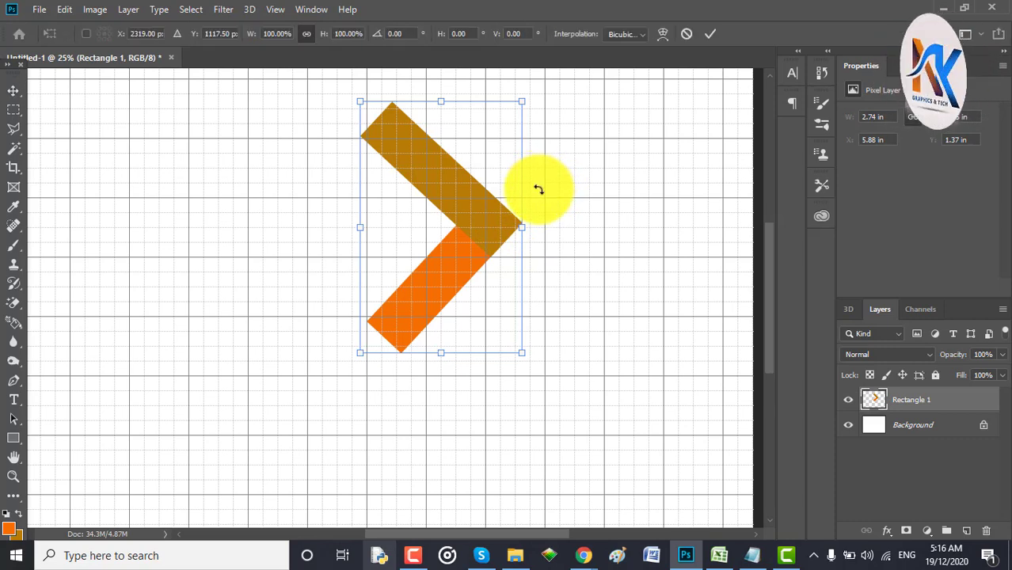
drag(539, 190, 543, 193)
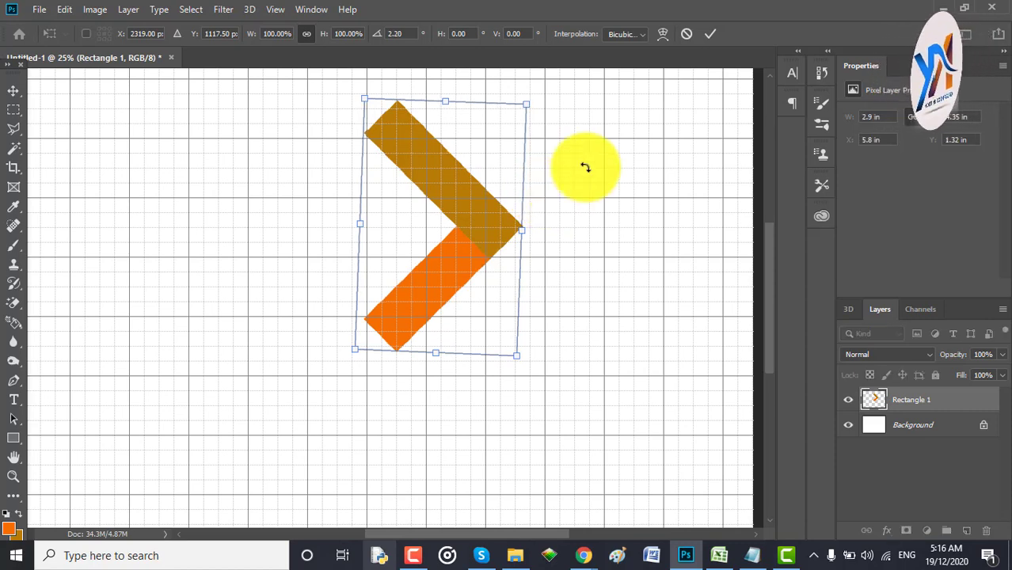
click(717, 35)
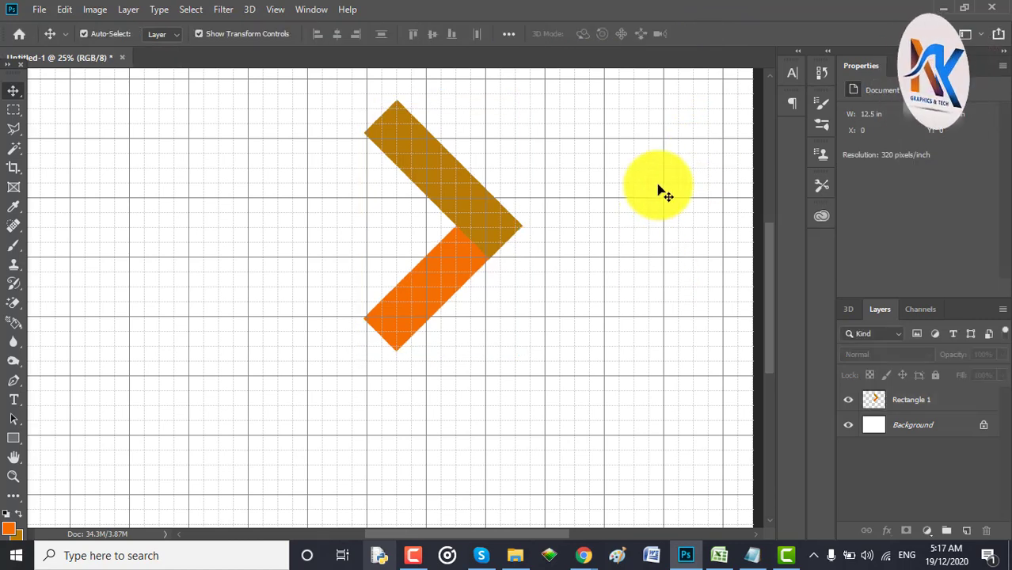
Move the chevron down and right so its tip sits on a horizontal major grid line
drag(494, 247, 511, 274)
click(628, 330)
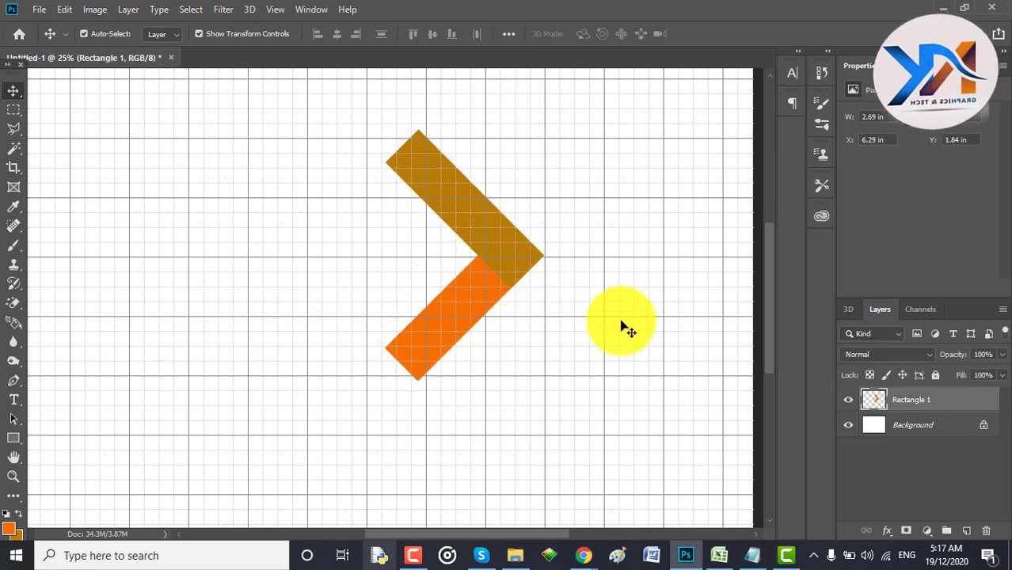
click(497, 278)
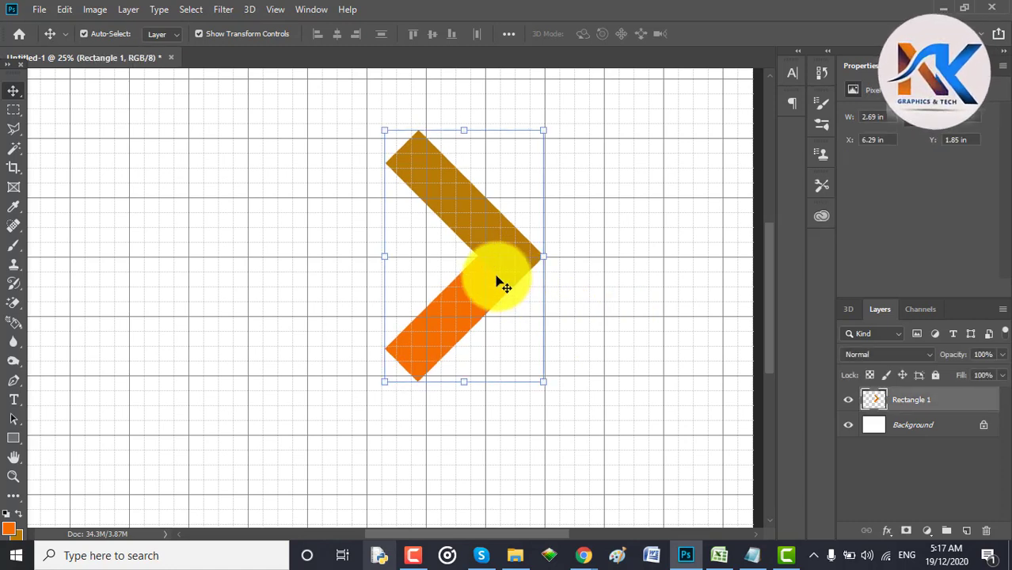
click(723, 339)
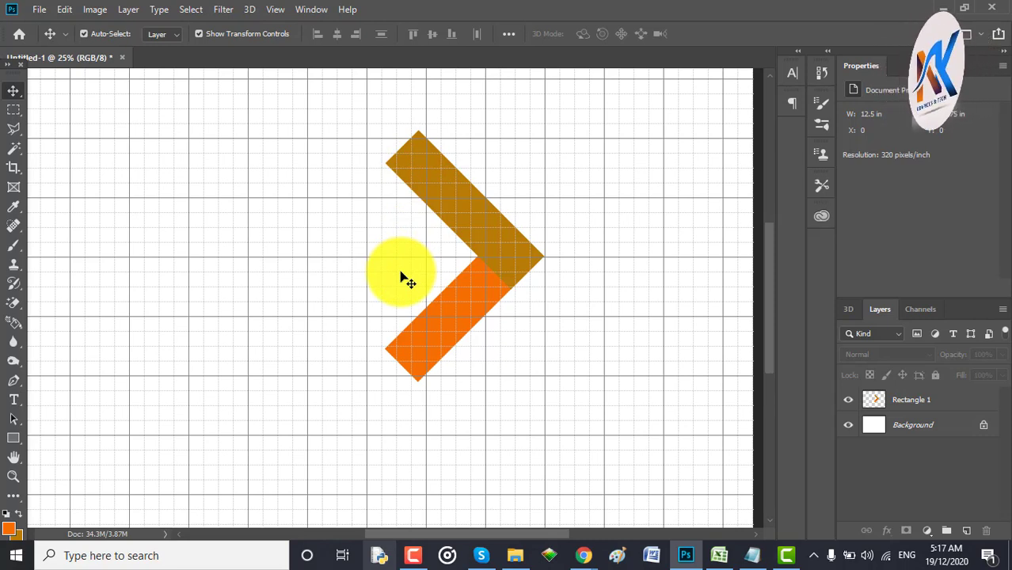
Cut the upper end of the brown arm flat along a grid line by deleting a rectangular selection on the Rectangle 1 layer
click(19, 112)
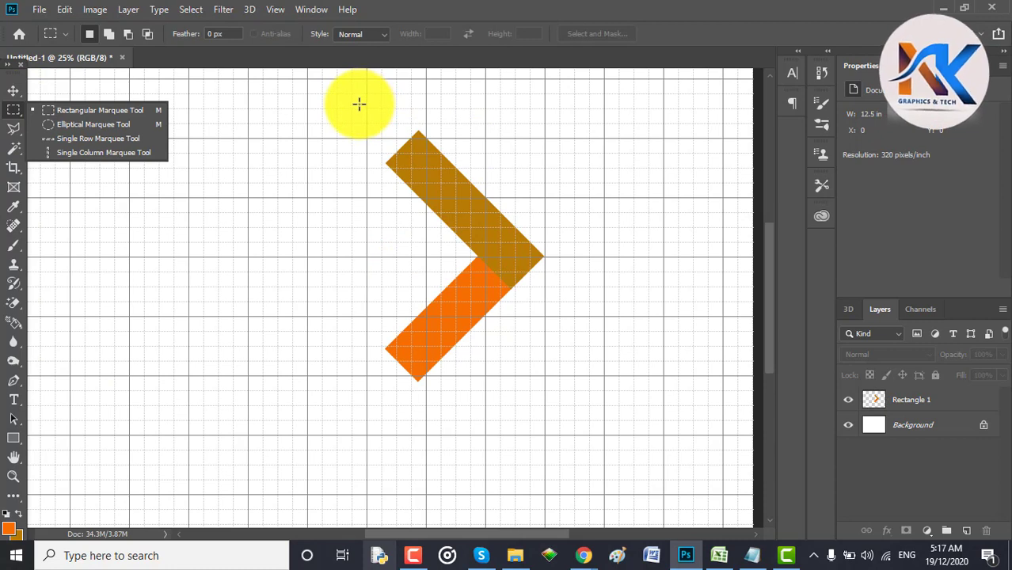
click(964, 398)
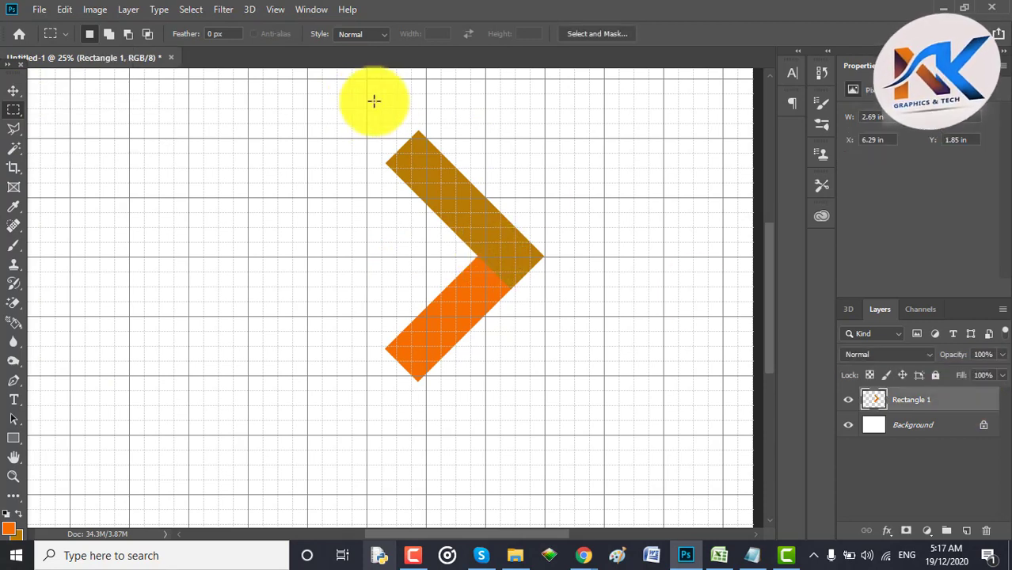
drag(355, 103, 619, 167)
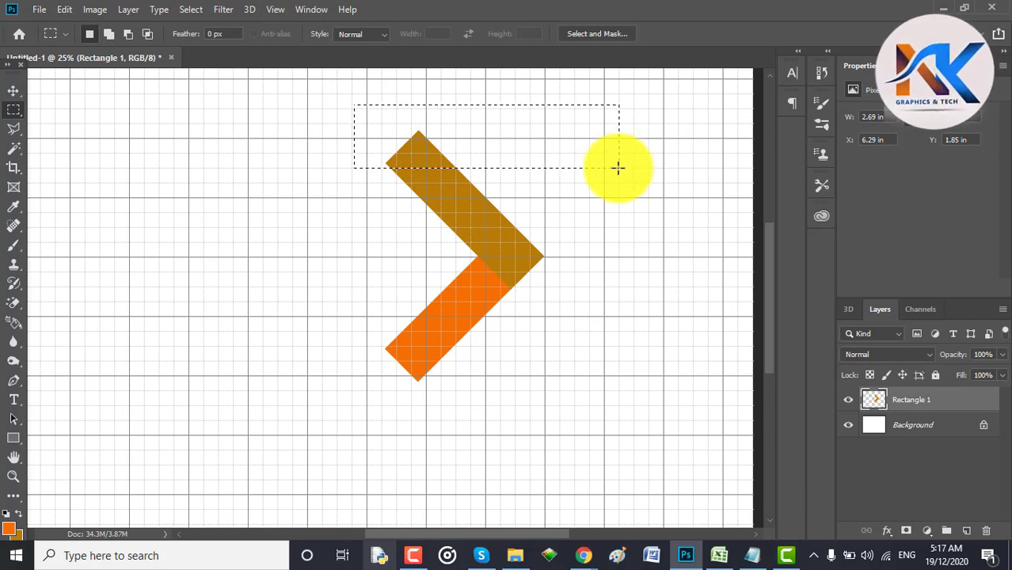
key(Delete)
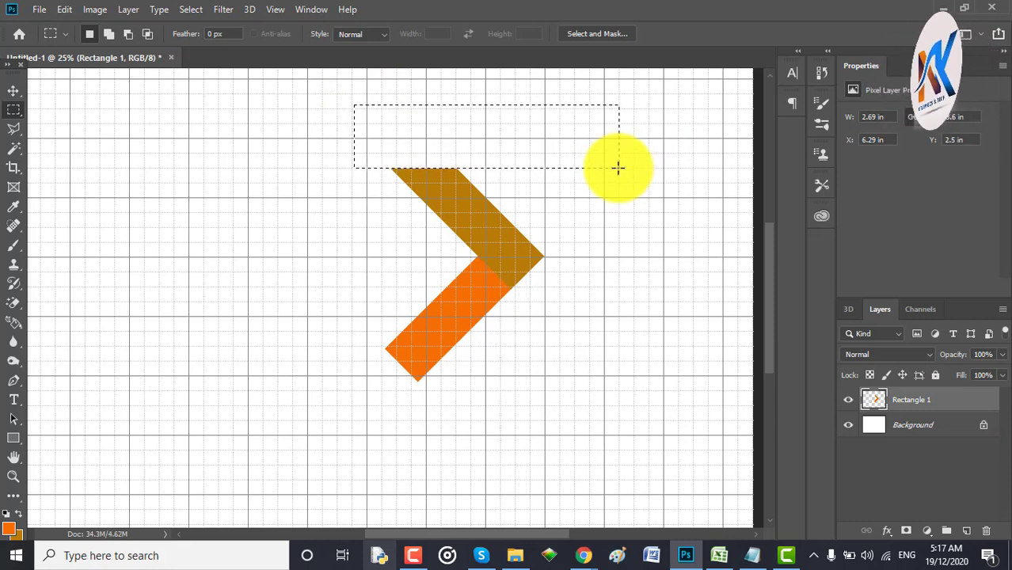
key(ctrl+d)
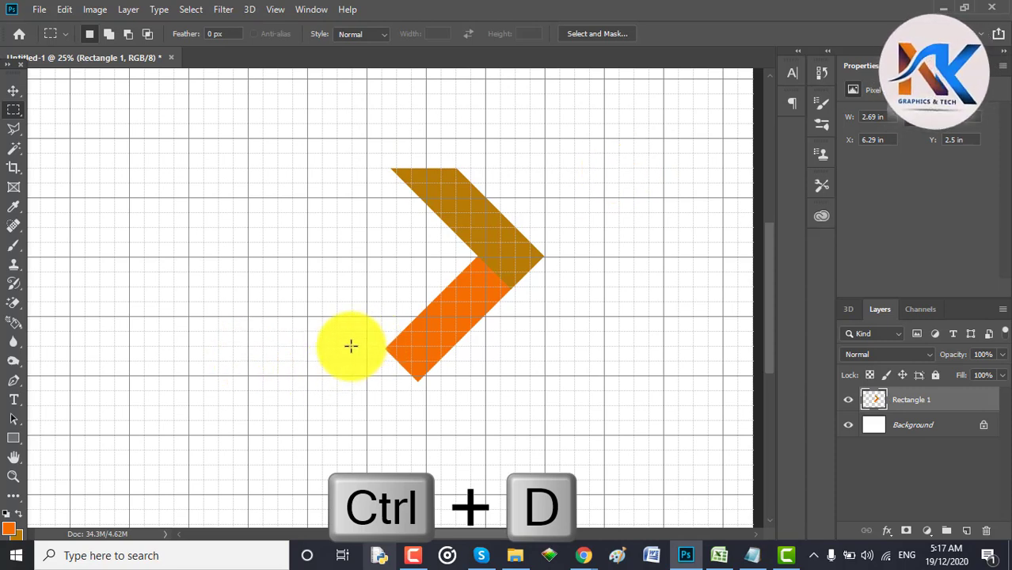
Cut the lower end of the orange arm flat along the horizontal by deleting a rectangular selection over it and deselecting
drag(351, 346, 608, 422)
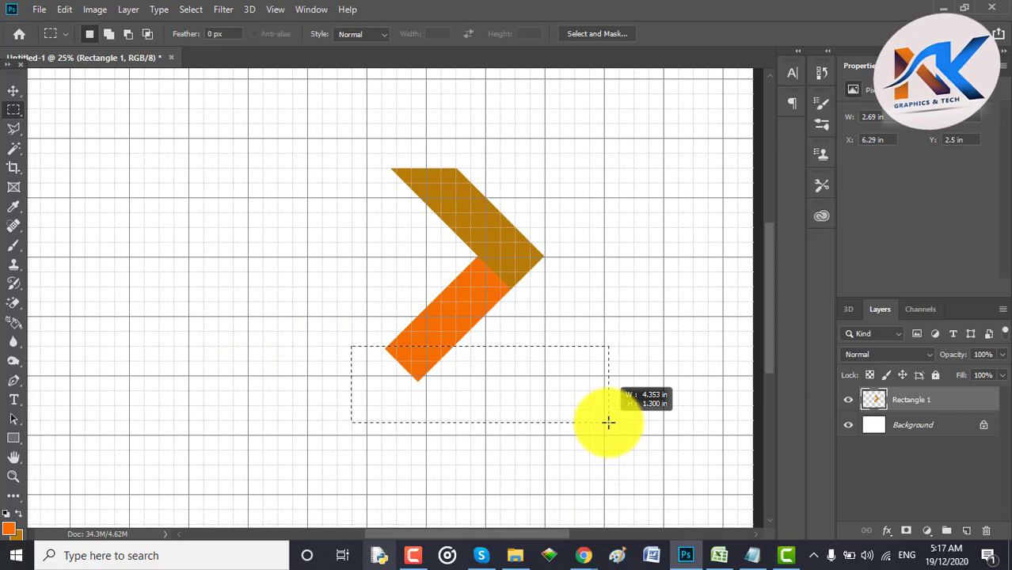
click(608, 422)
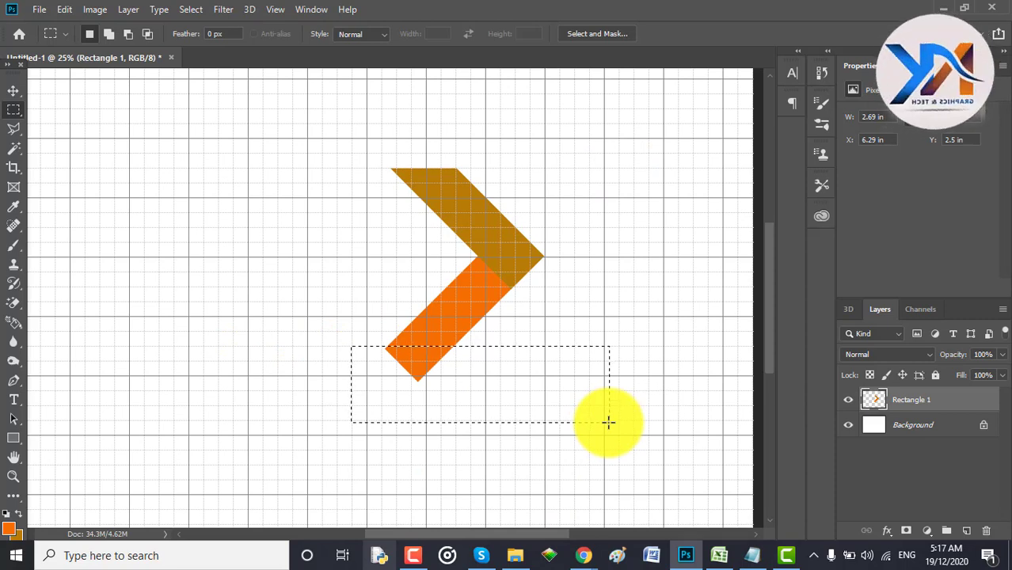
key(Delete)
key(ctrl+d)
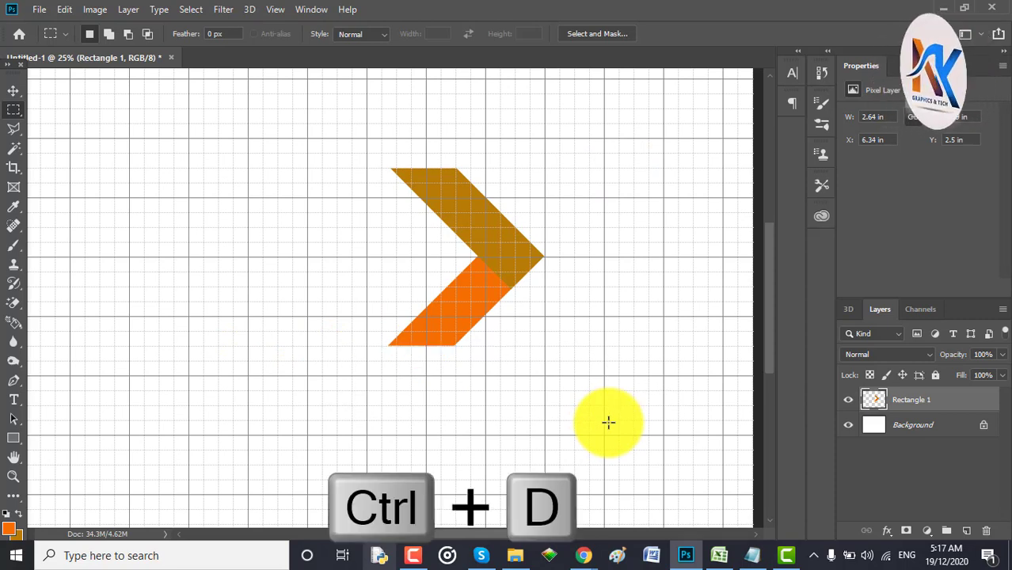
click(19, 93)
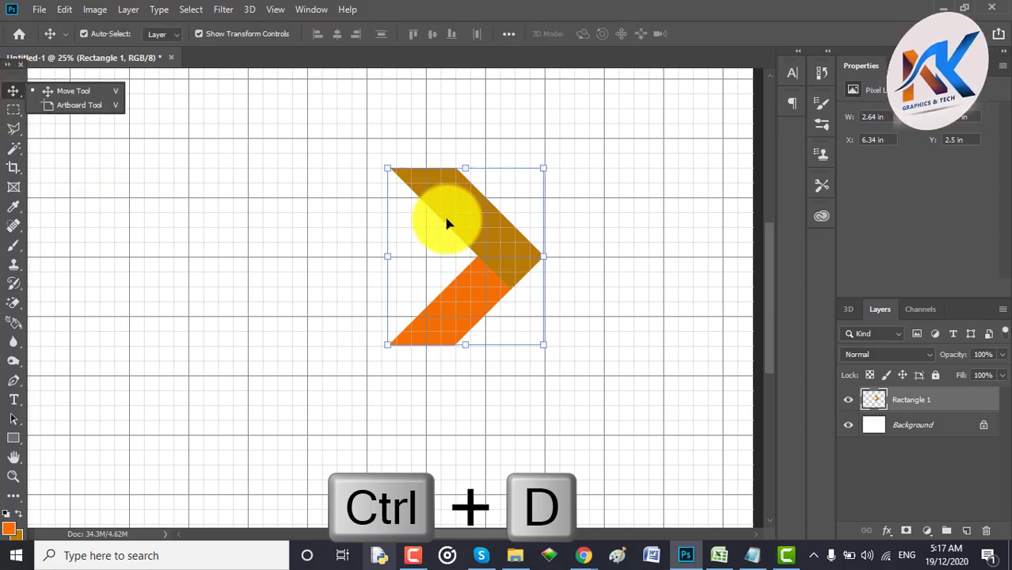
Try filling the Rectangle 1 layer with the orange foreground colour and undo the fill
click(584, 227)
click(493, 241)
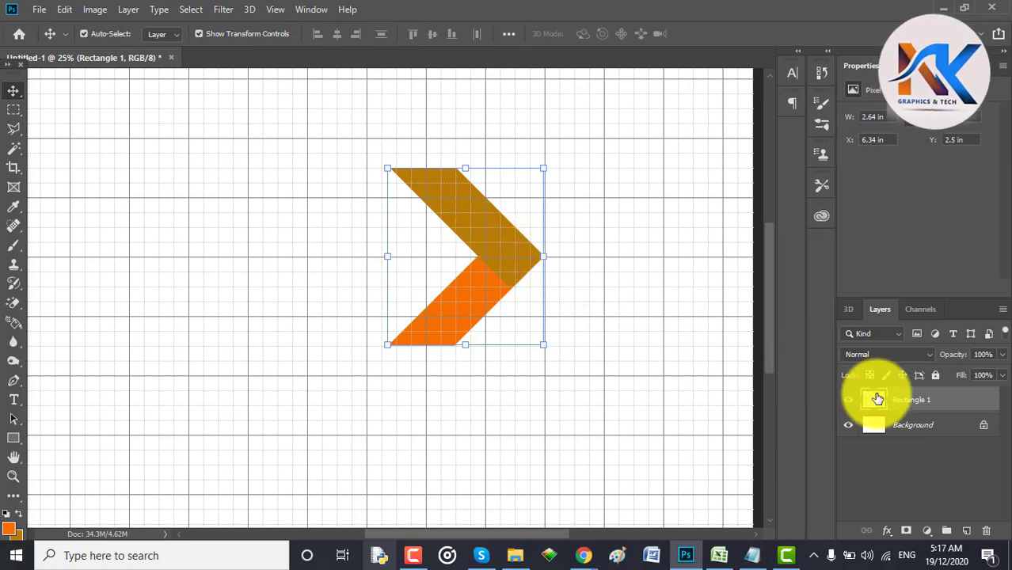
key(alt+BackSpace)
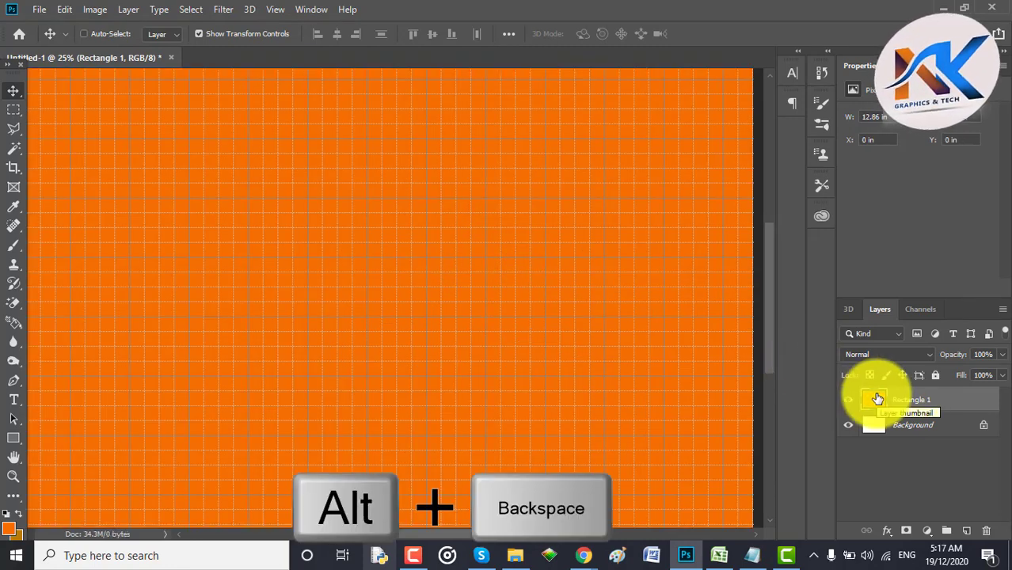
key(ctrl+z)
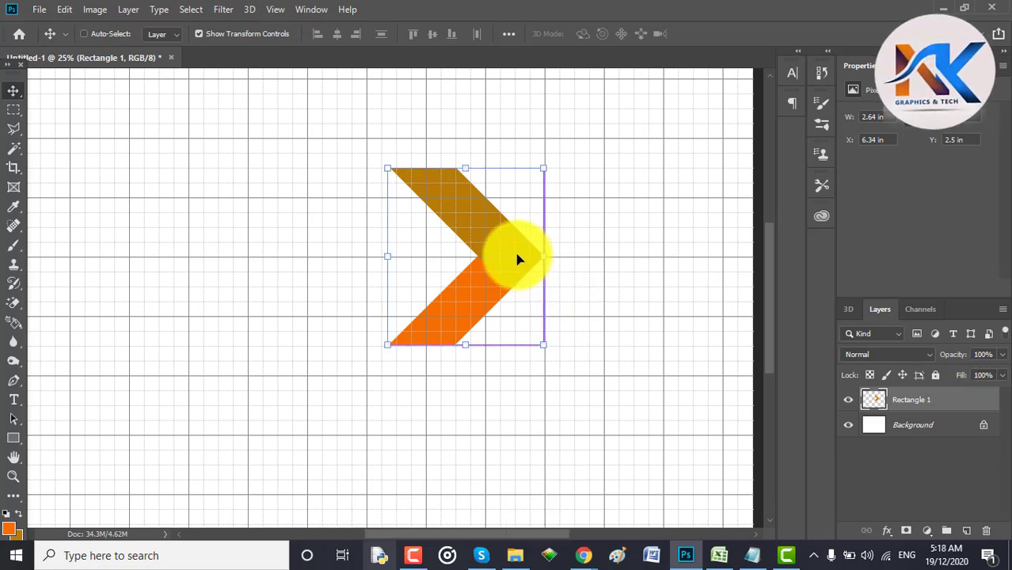
Duplicate the chevron layer and move the copy about 1.57 in to the left, leaving a narrow gap between the chevrons
key(ctrl+j)
drag(518, 258, 428, 258)
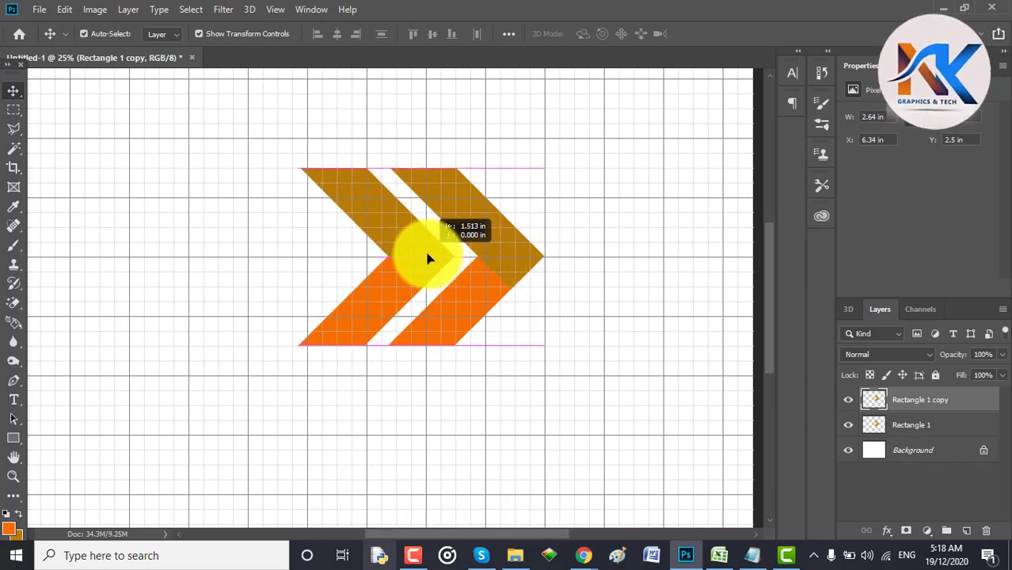
drag(428, 258, 424, 259)
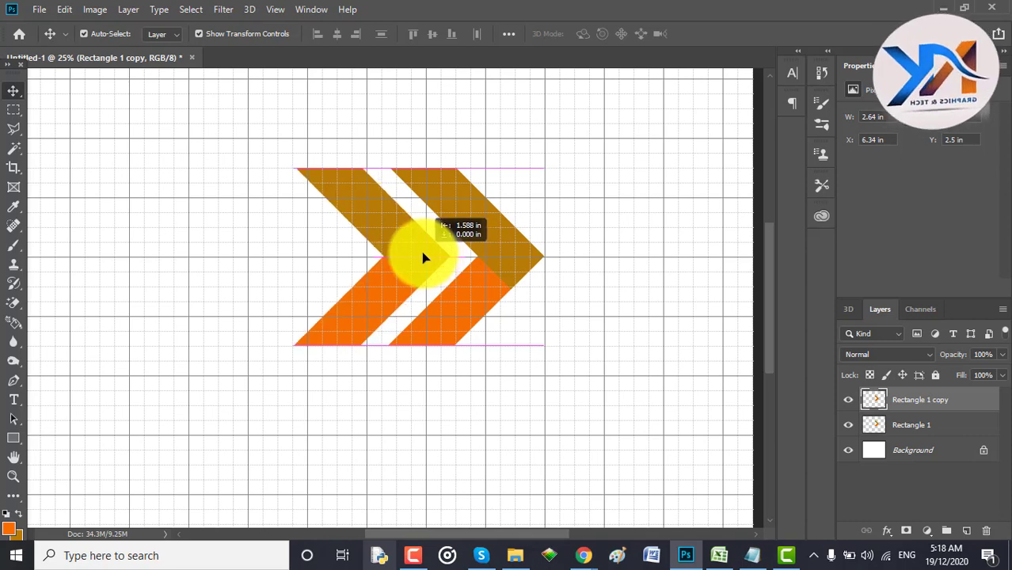
drag(423, 257, 424, 256)
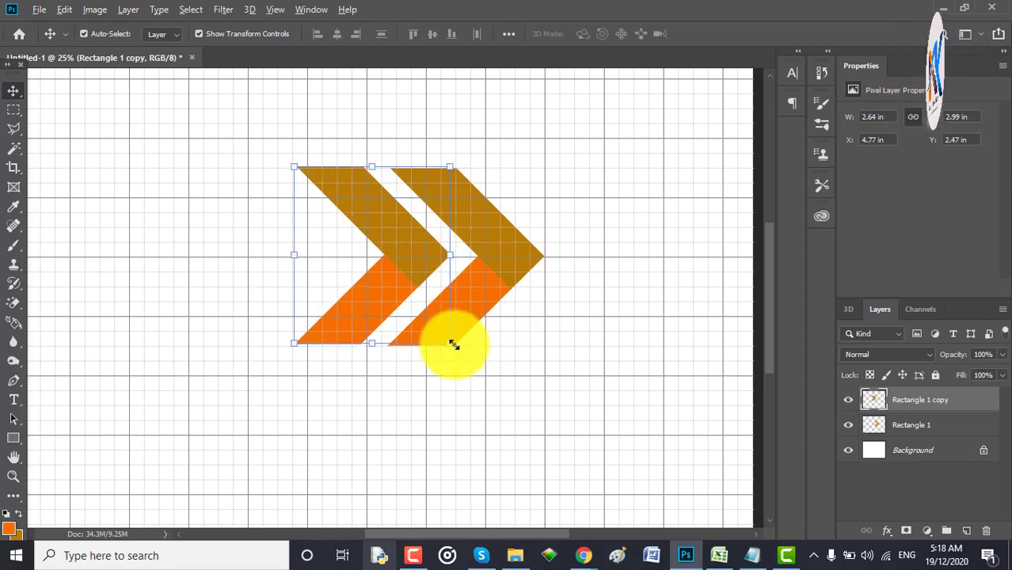
Scale the chevron copy about its centre to about 80% width and 87% height
drag(452, 344, 437, 333)
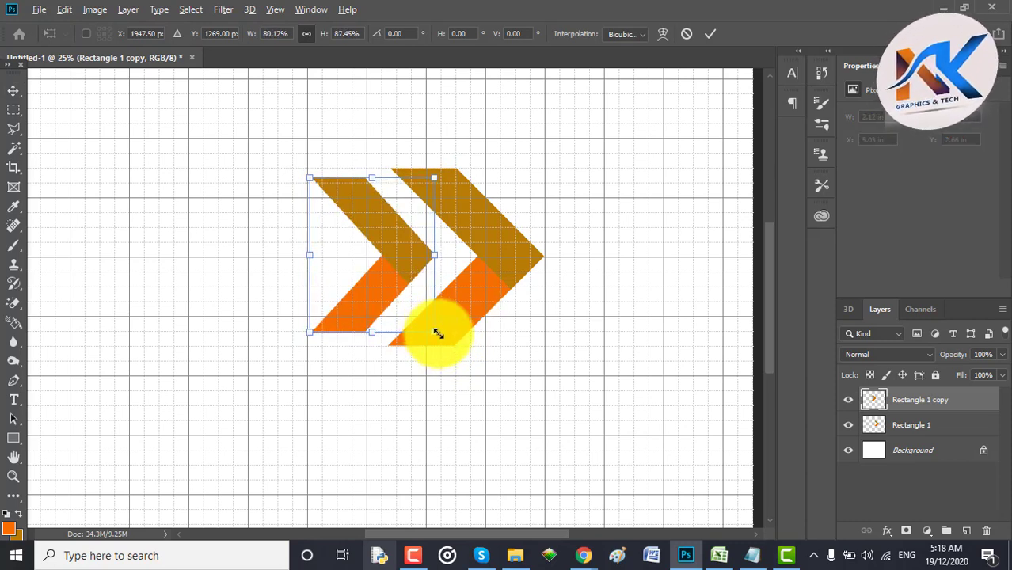
click(707, 38)
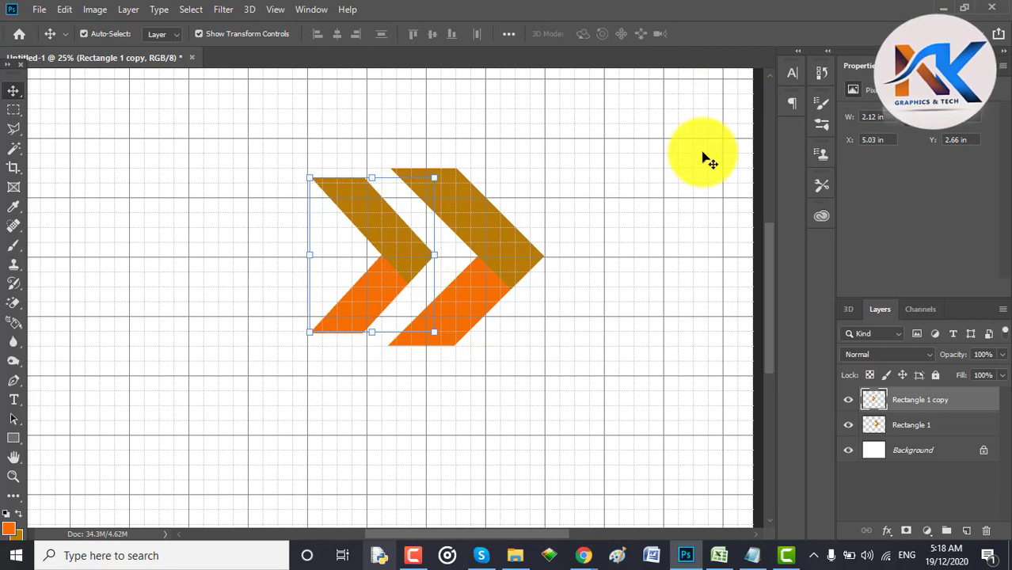
click(705, 156)
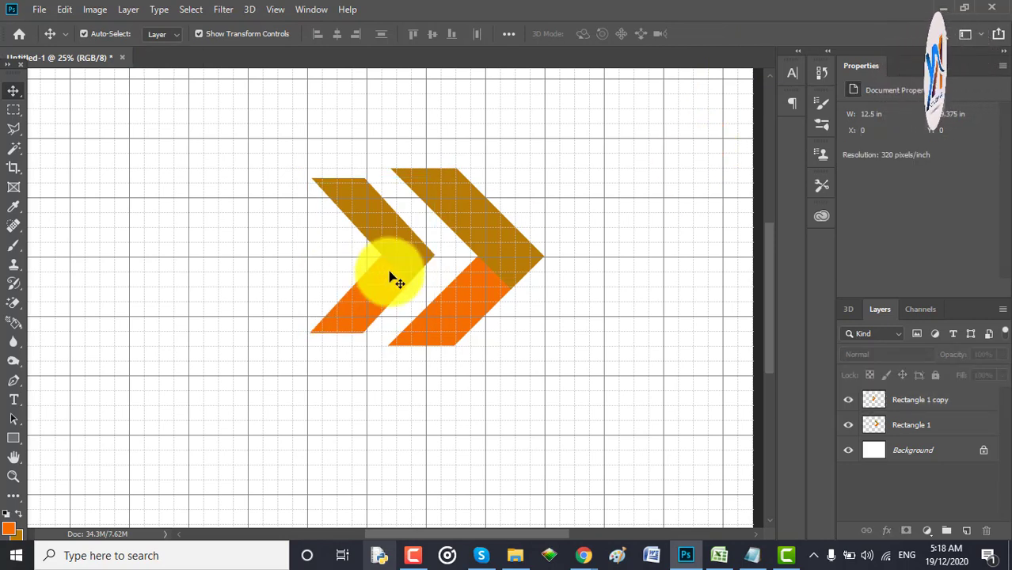
Move the larger chevron left to about X 6.19 in, narrowing its gap to the smaller chevron
drag(393, 262, 407, 261)
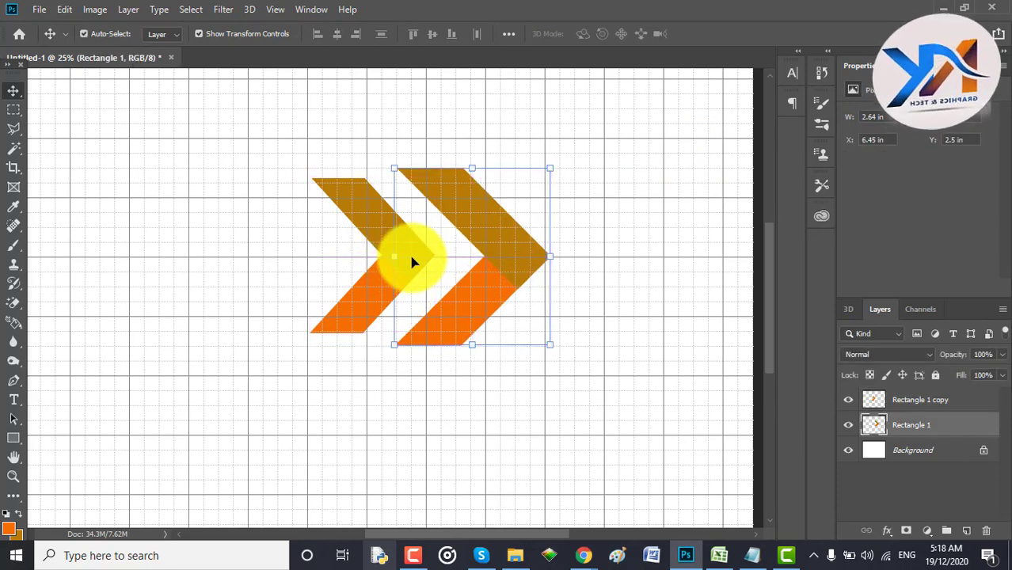
drag(501, 264, 486, 263)
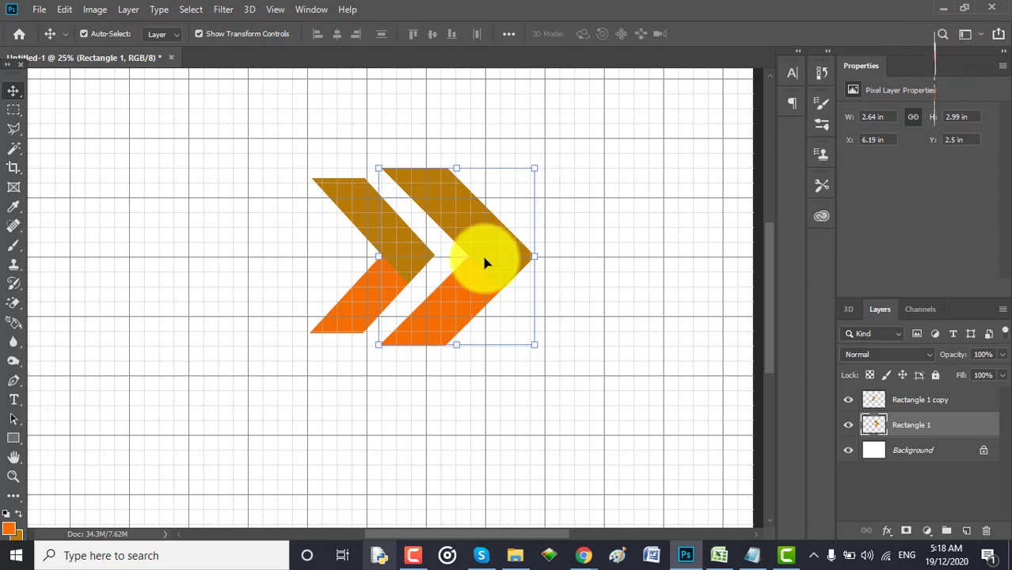
click(587, 273)
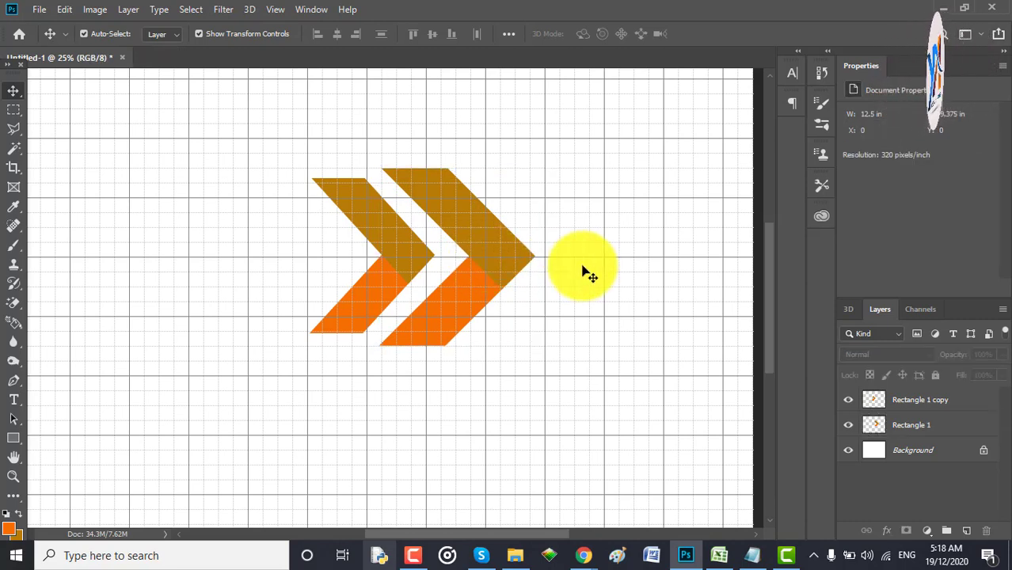
Add a new layer and draw an orange circle about 264 px in diameter to the left of the smaller chevron
click(966, 531)
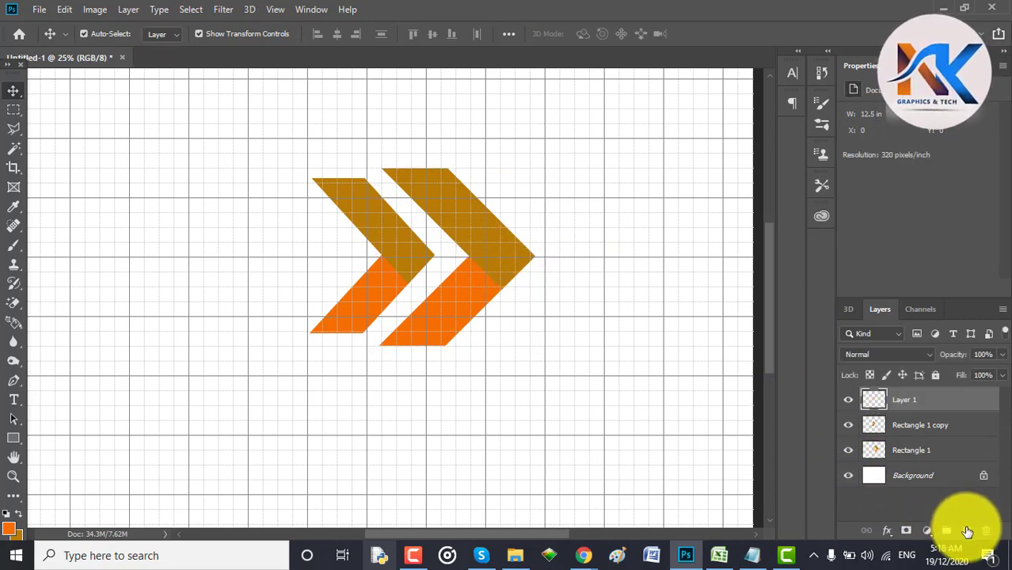
click(13, 440)
click(52, 464)
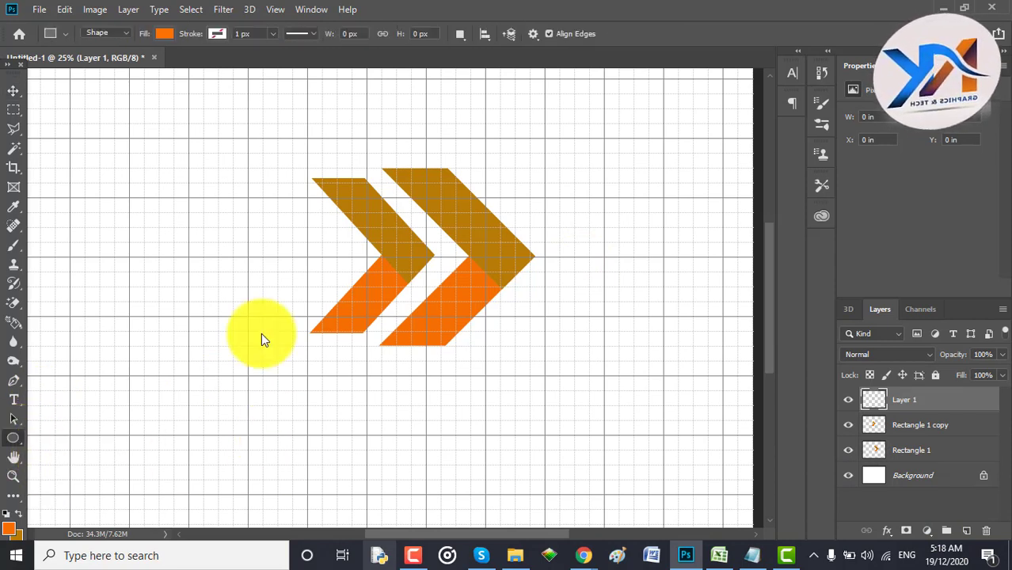
drag(226, 250, 278, 297)
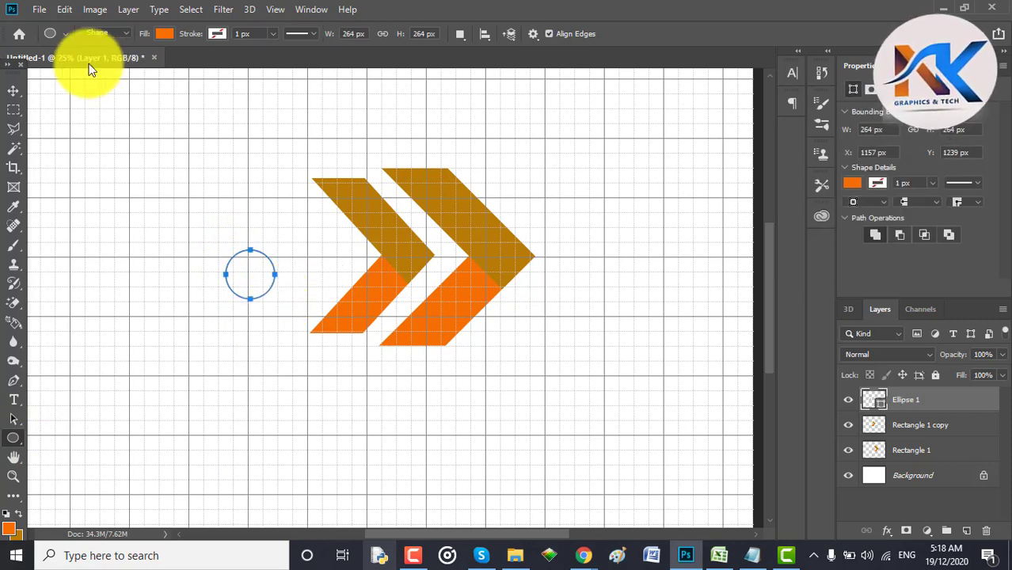
Move the circle up and right into the smaller chevron's opening, centred on the horizontal major grid line through the chevron tips
click(14, 93)
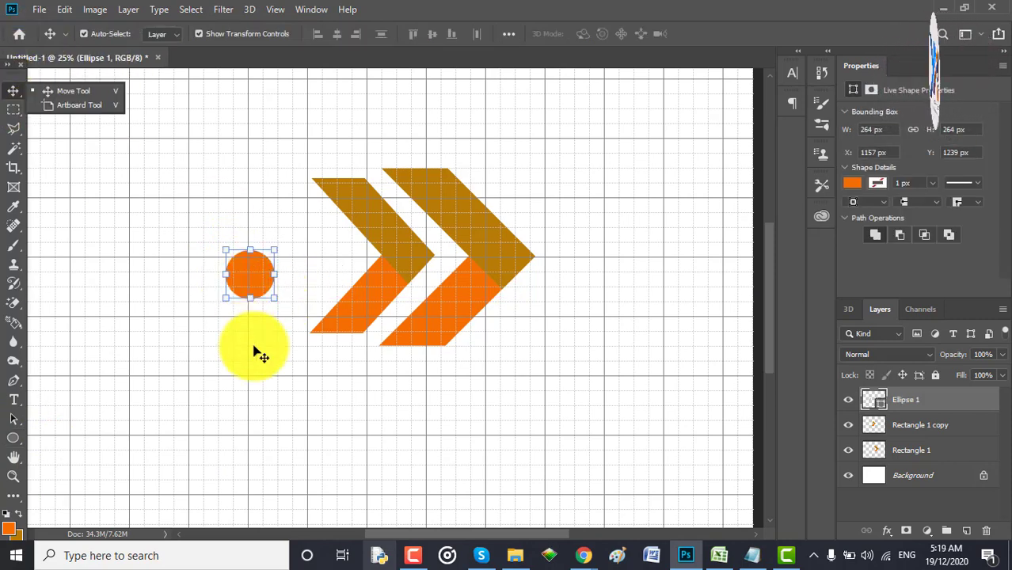
click(260, 246)
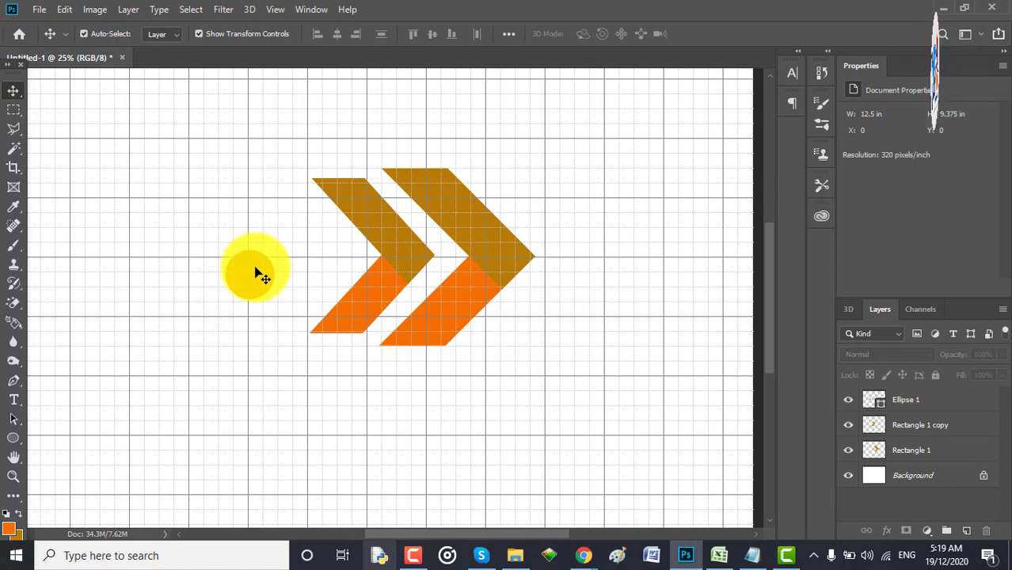
drag(261, 274, 318, 253)
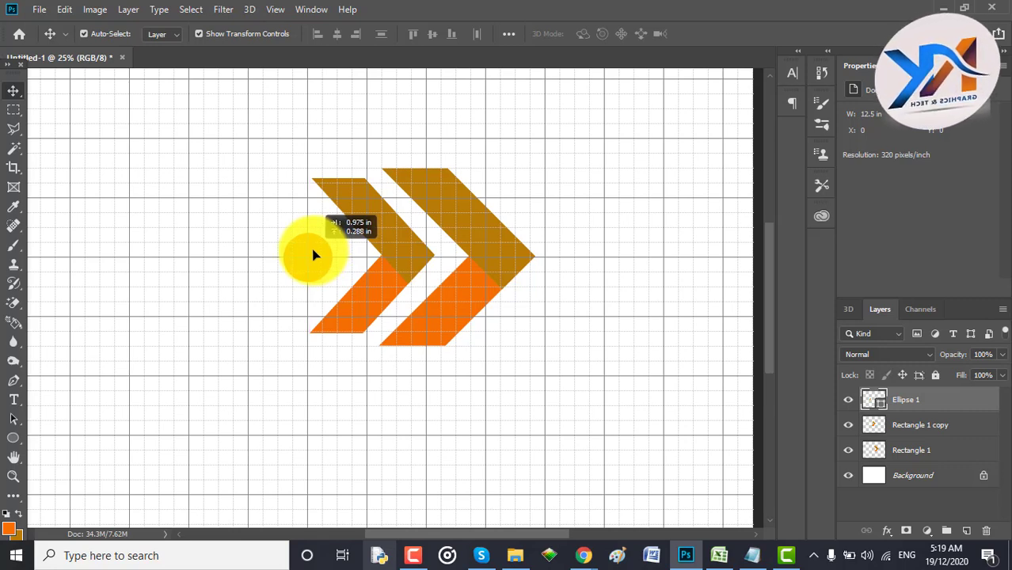
drag(316, 255, 314, 254)
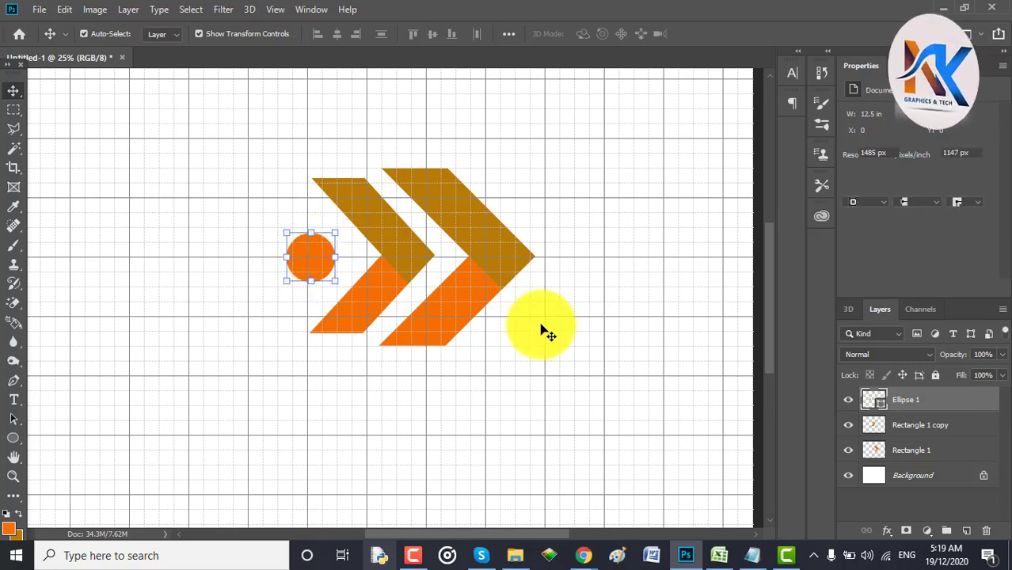
click(592, 346)
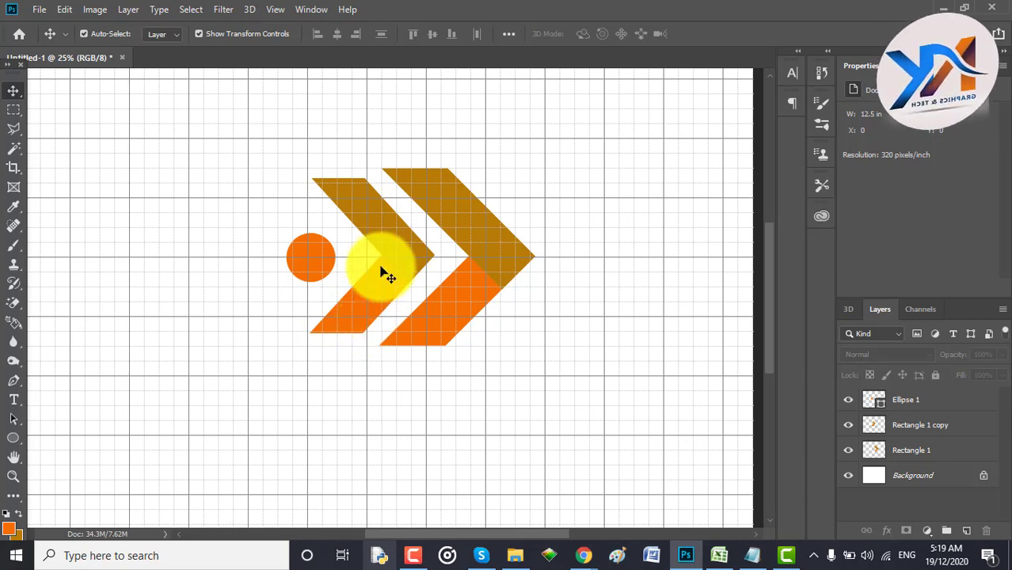
Nudge the smaller chevron slightly down to Y 2.67 in so its tip lines up with the horizontal grid line
click(381, 271)
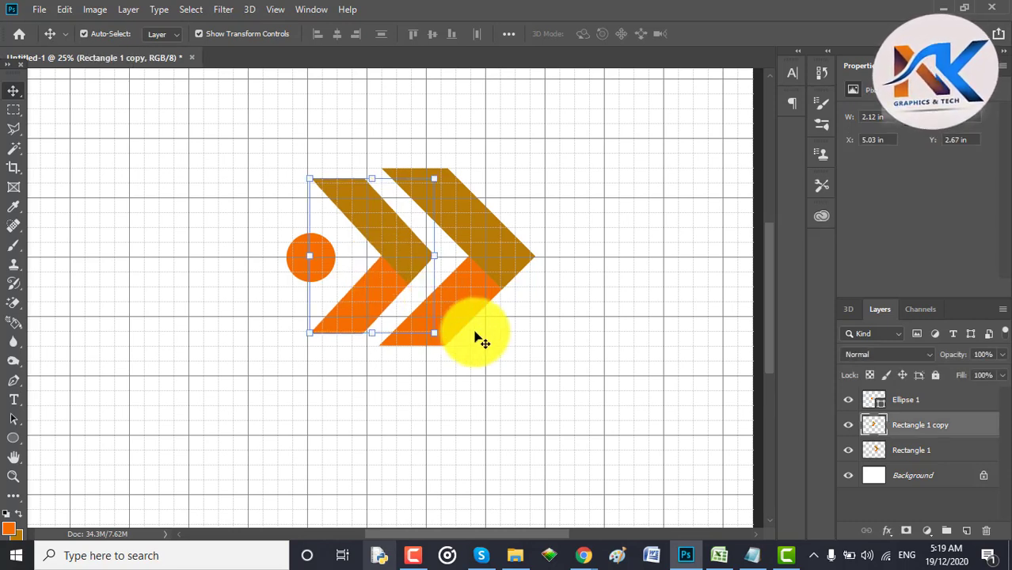
click(477, 338)
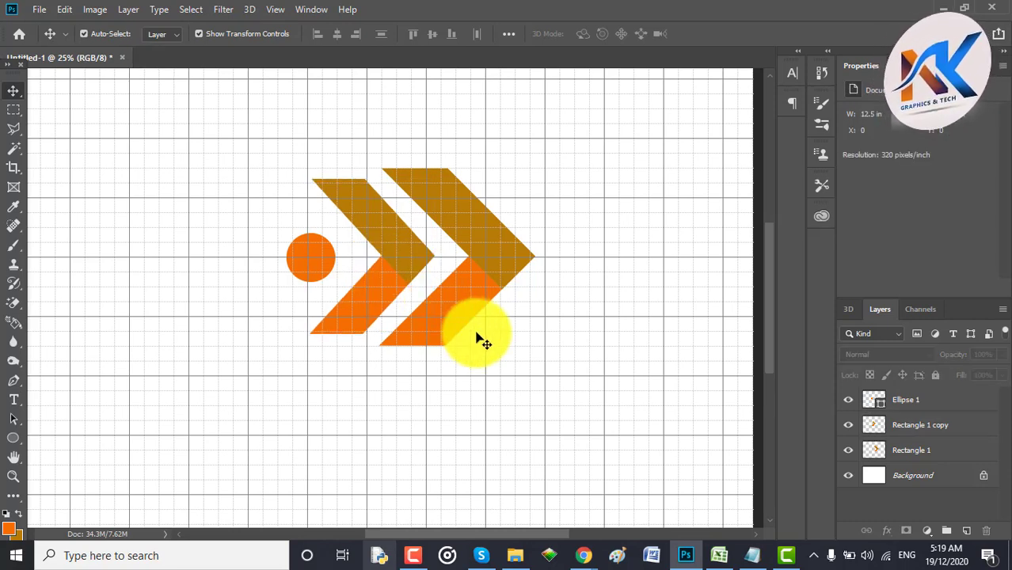
click(402, 273)
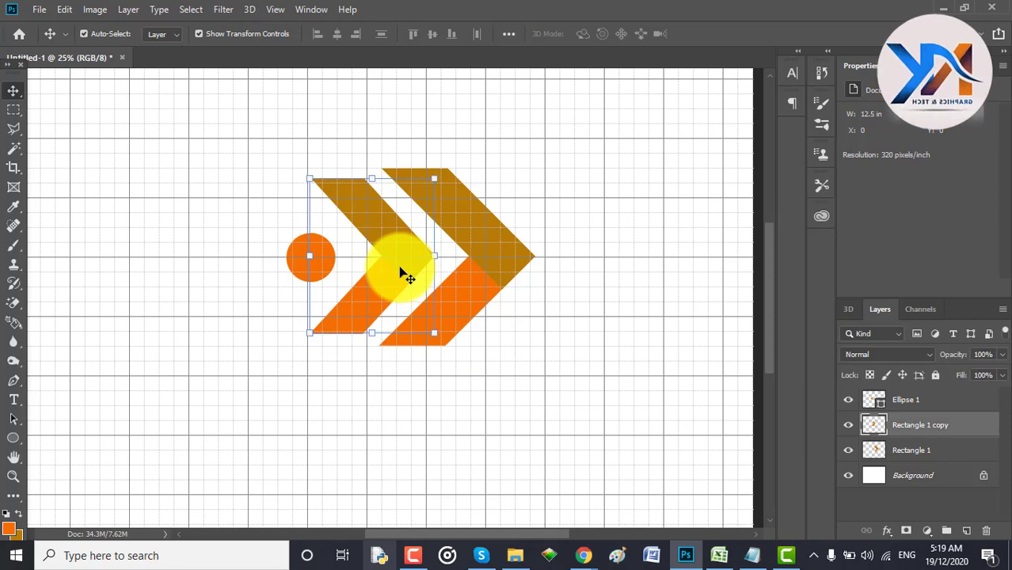
click(546, 376)
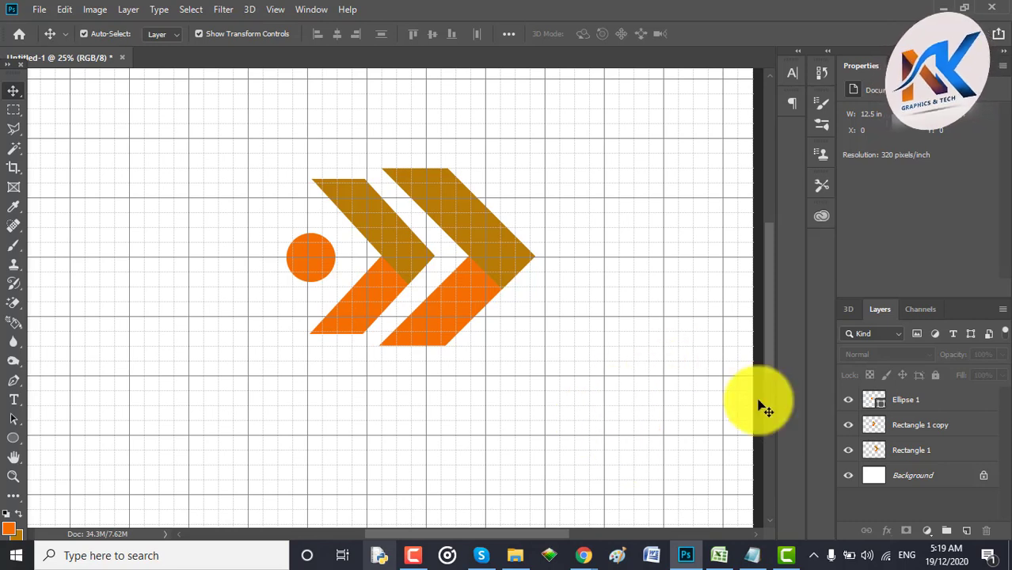
Hide the Background layer, merge the visible circle and chevron layers into one, and show the Background again
click(848, 475)
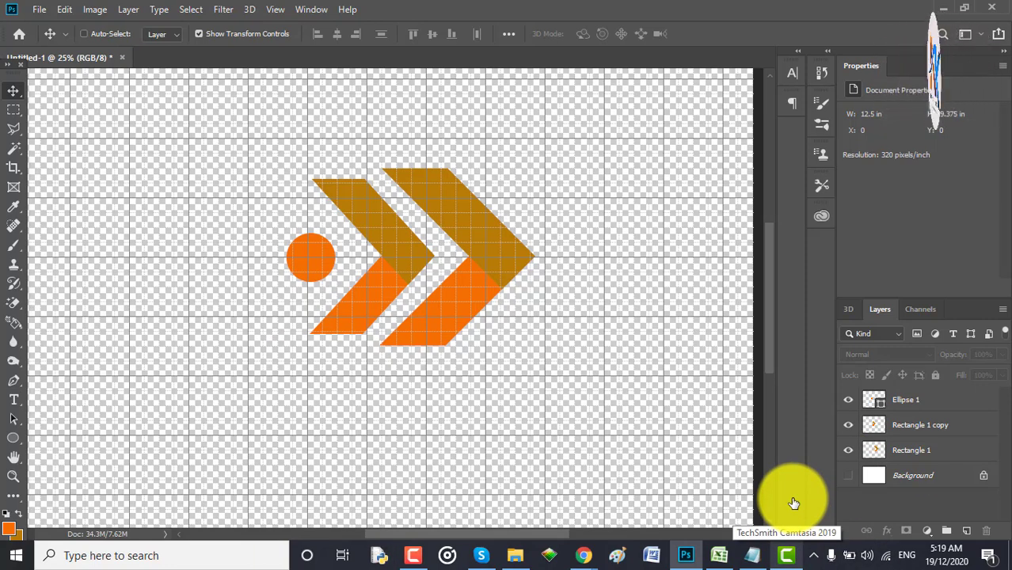
key(ctrl)
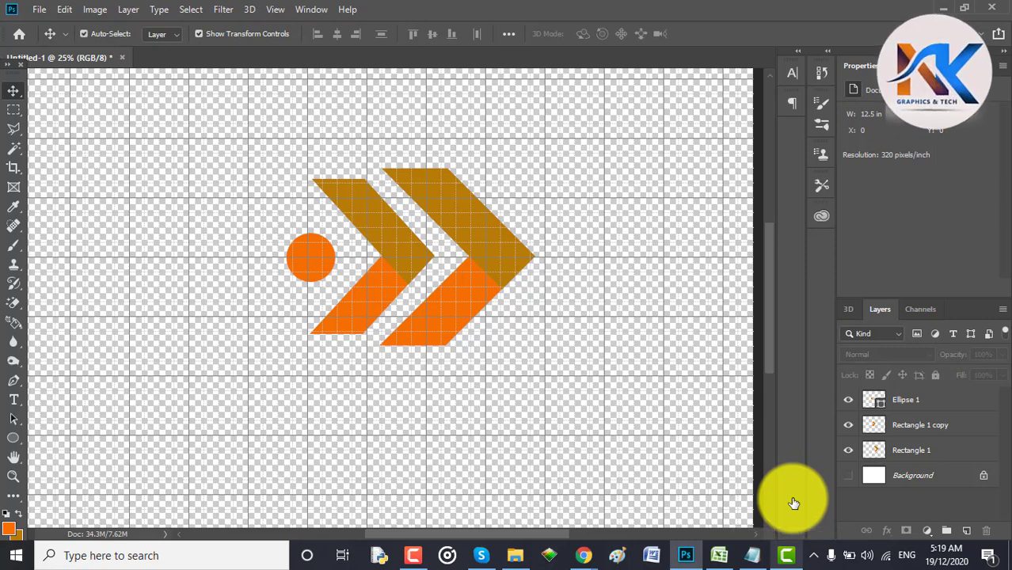
key(ctrl+shift+e)
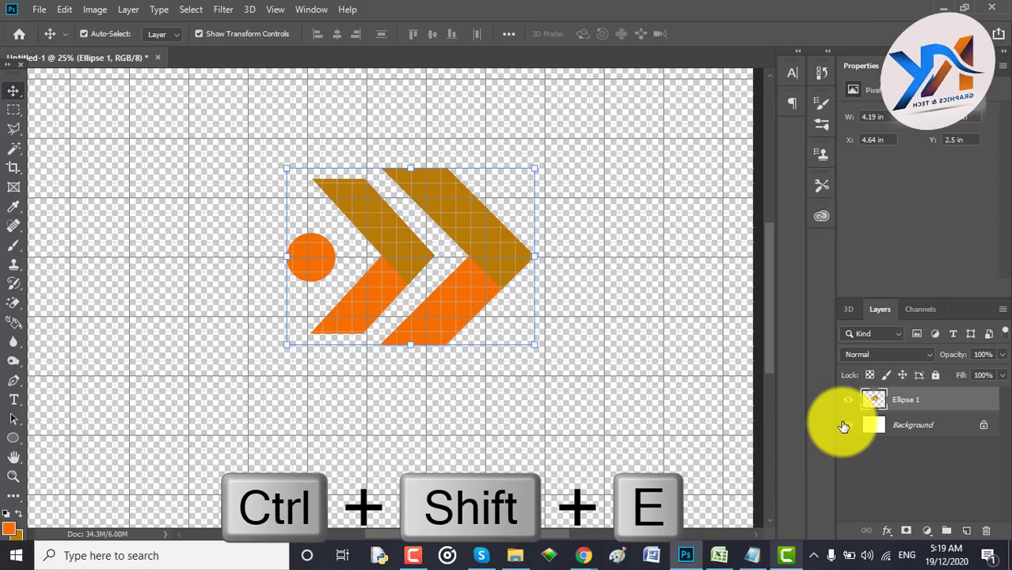
click(848, 425)
click(701, 321)
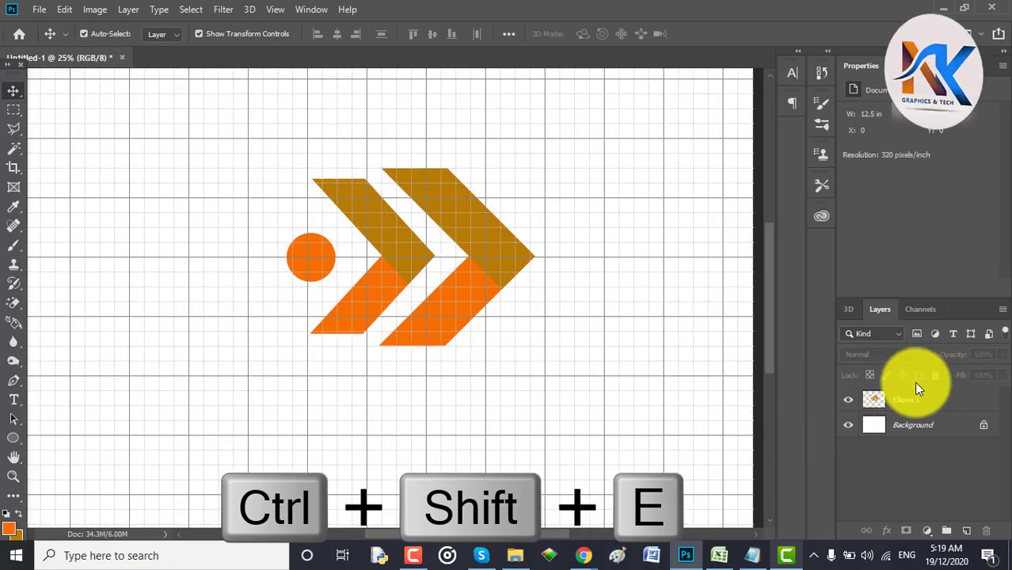
click(942, 404)
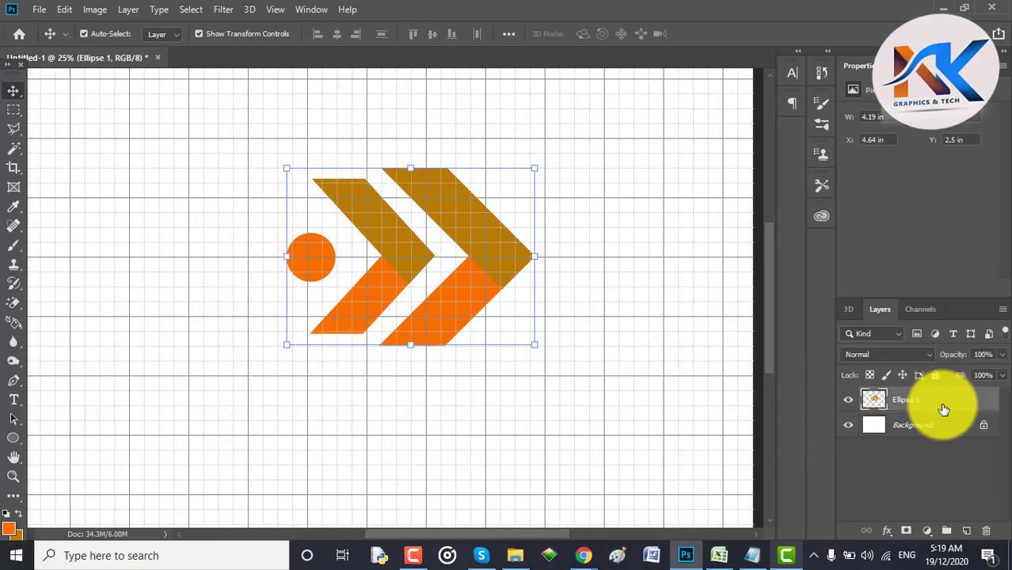
double_click(942, 405)
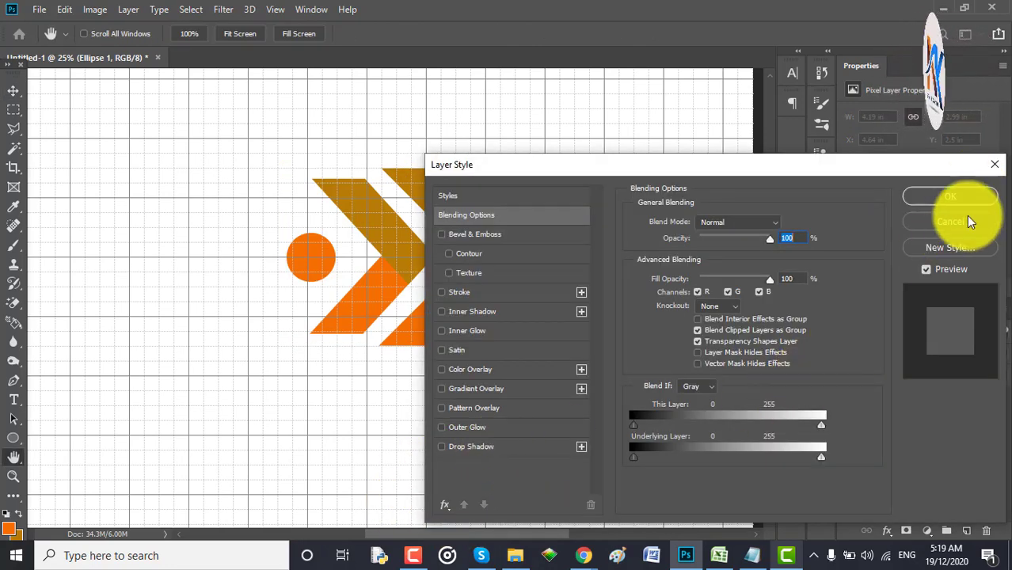
click(958, 225)
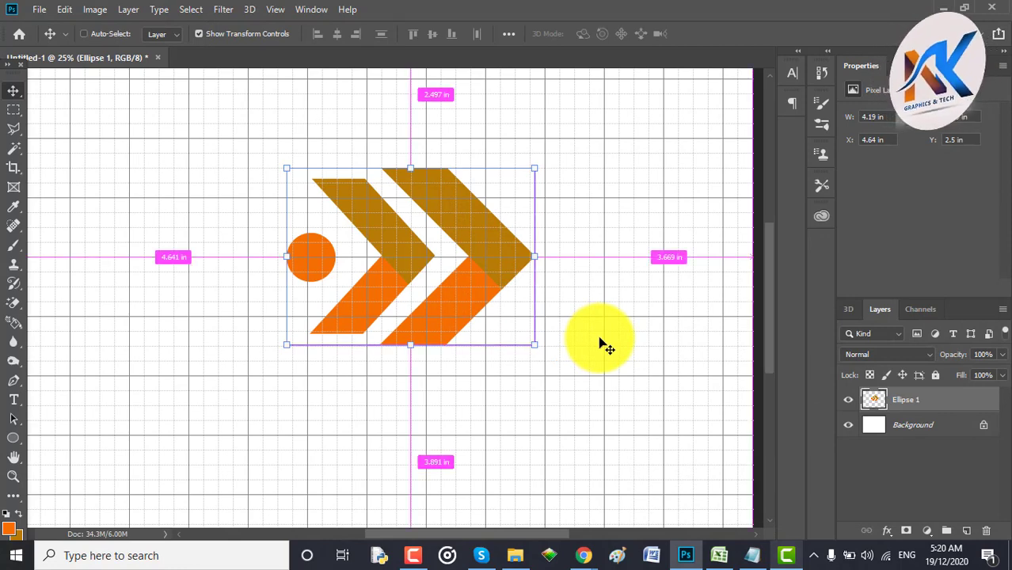
Open the wood image texture-1821125_1920, copy it into the logo document as a new layer, and close the texture file
key(ctrl+o)
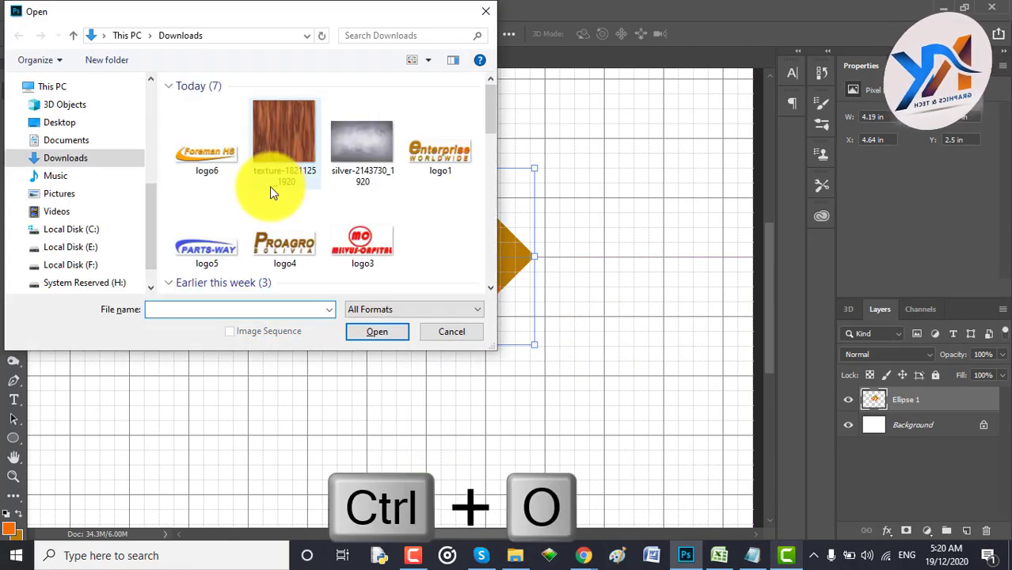
double_click(279, 158)
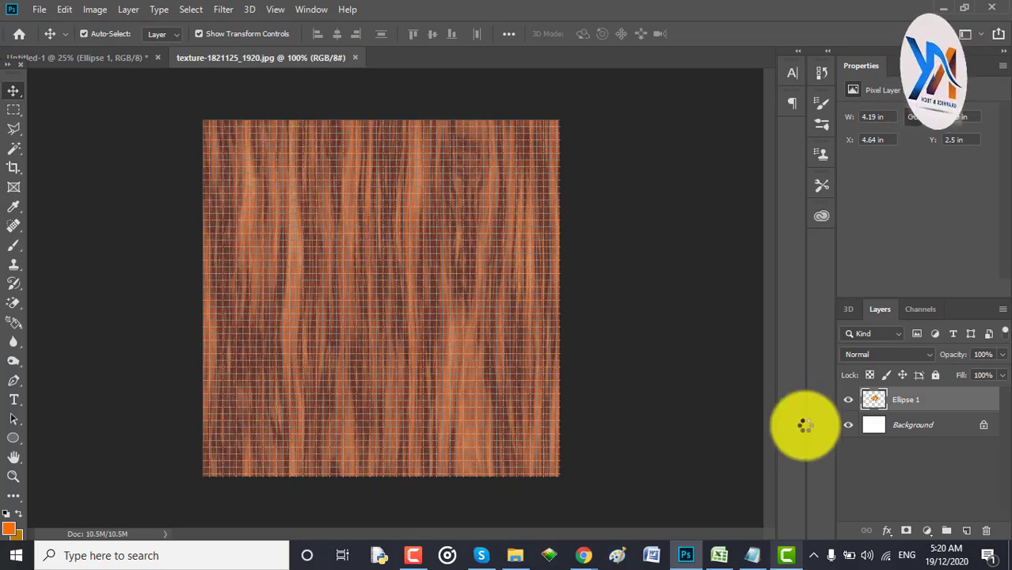
drag(262, 49, 346, 156)
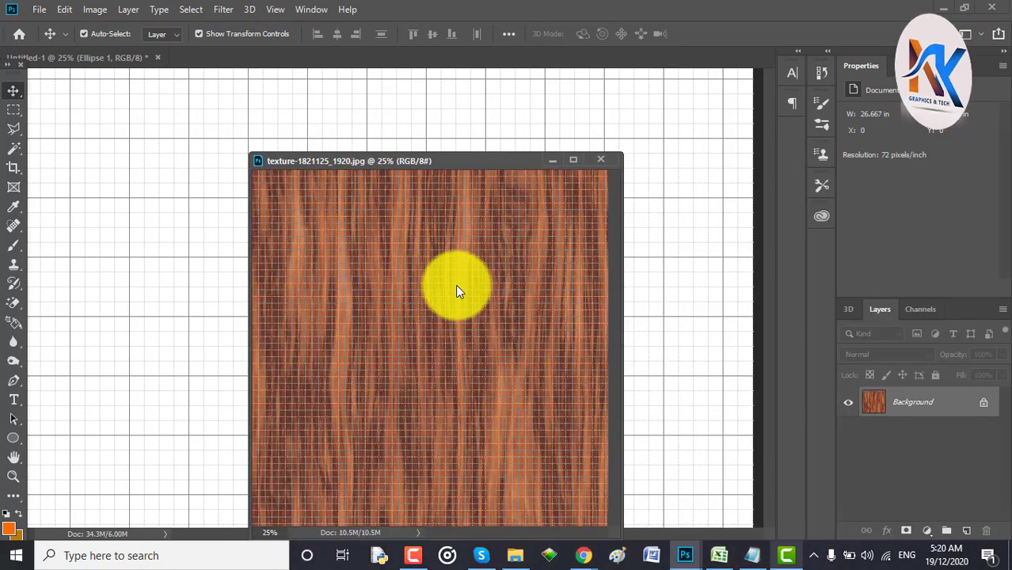
click(150, 173)
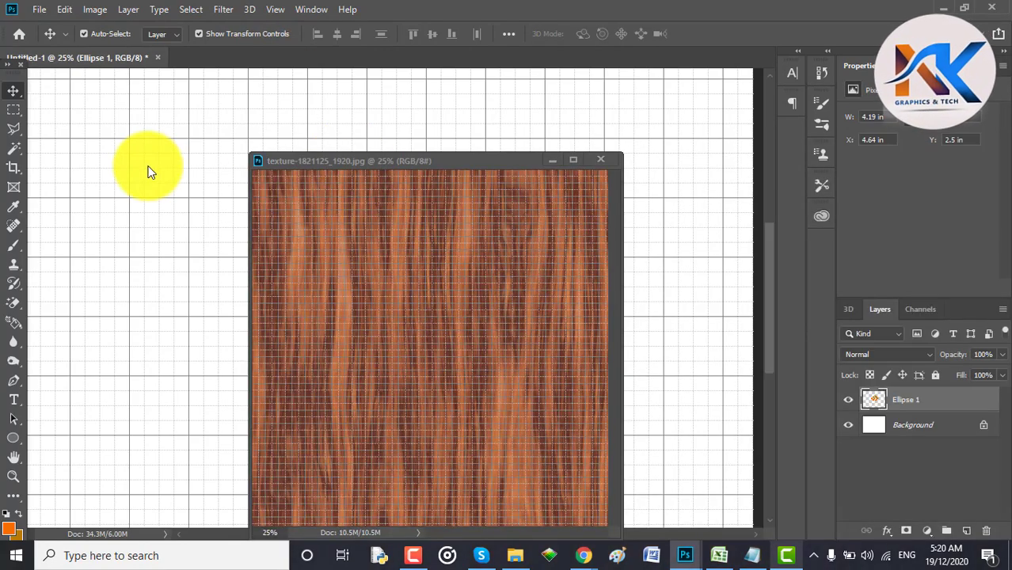
click(314, 302)
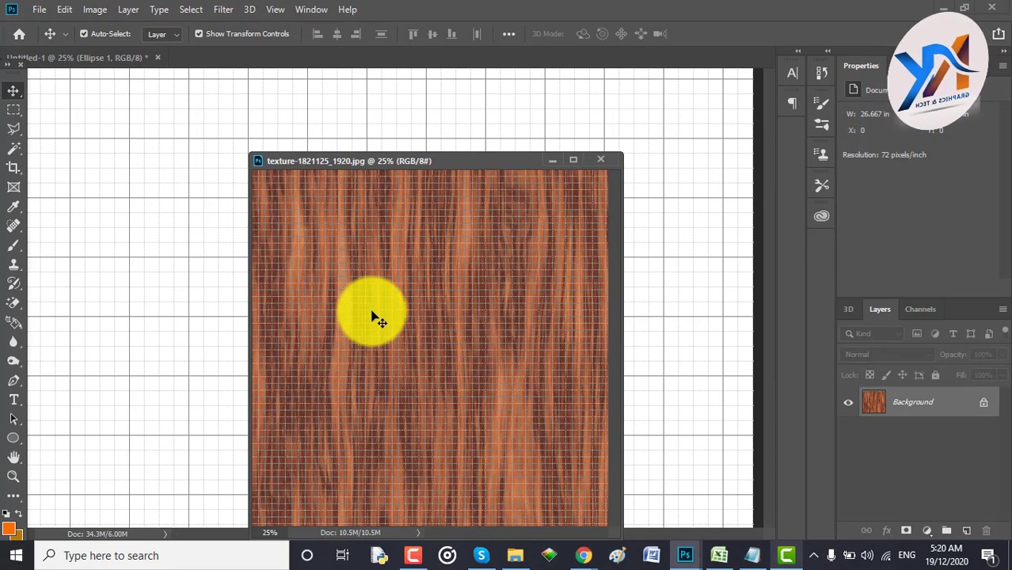
drag(319, 207, 206, 127)
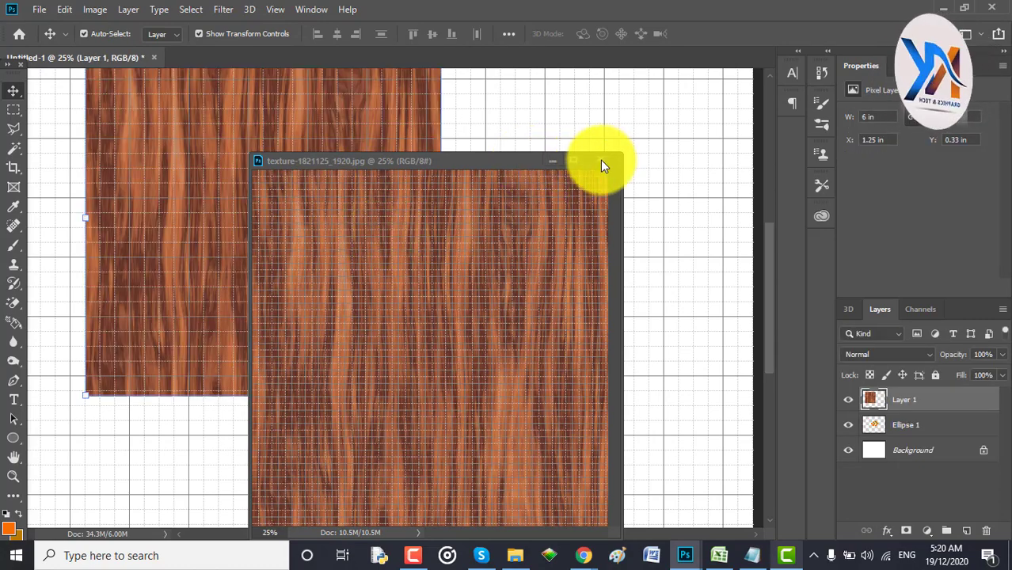
click(600, 160)
Move the wood texture over the whole logo, to X 3.14 in and Y 1.12 in, and clip it to the Ellipse 1 layer
drag(280, 128, 392, 173)
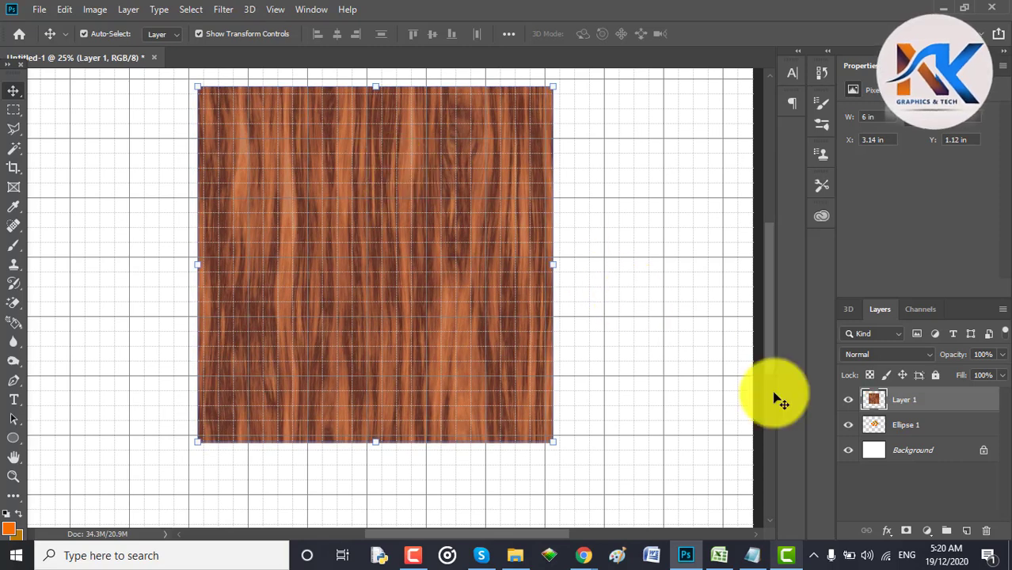
alt+click(903, 408)
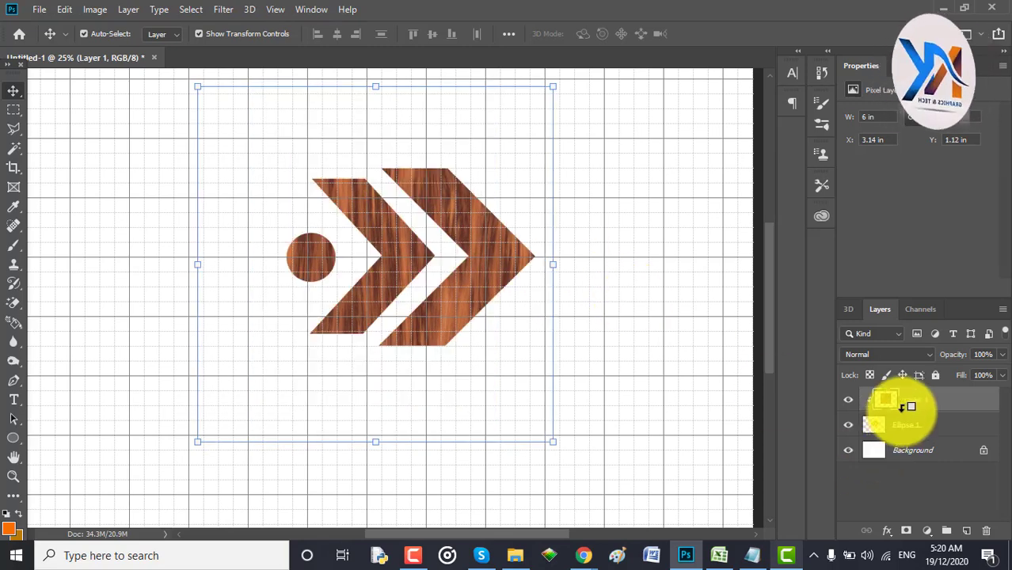
click(678, 241)
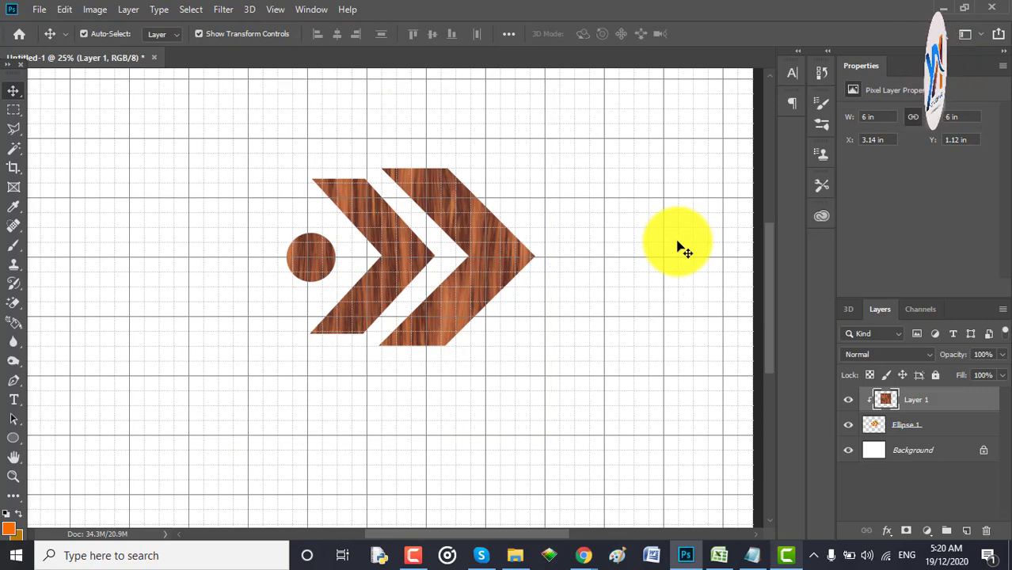
Apply a drop shadow with a distance of 18 px to the Ellipse 1 logo layer
click(949, 435)
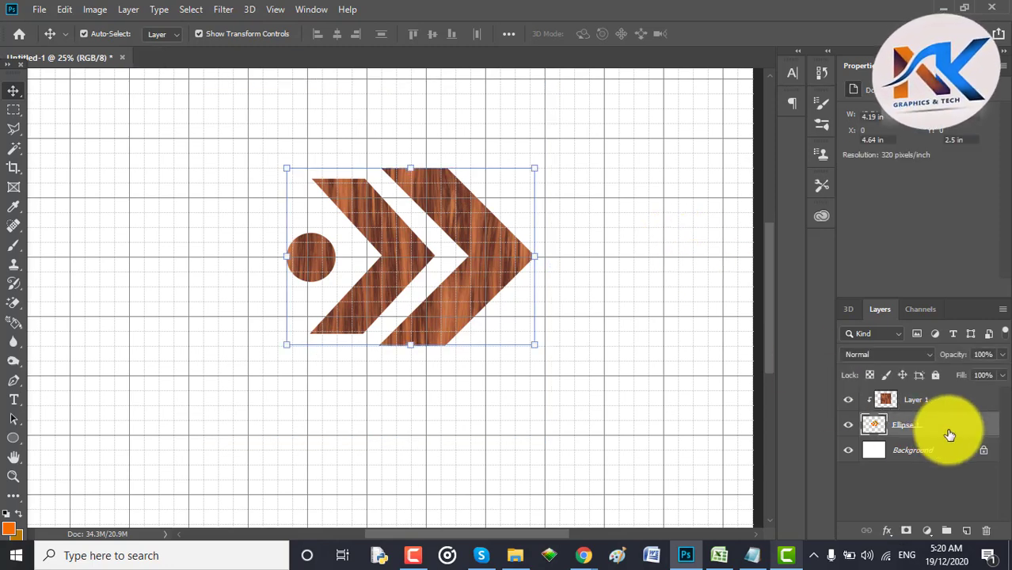
double_click(949, 435)
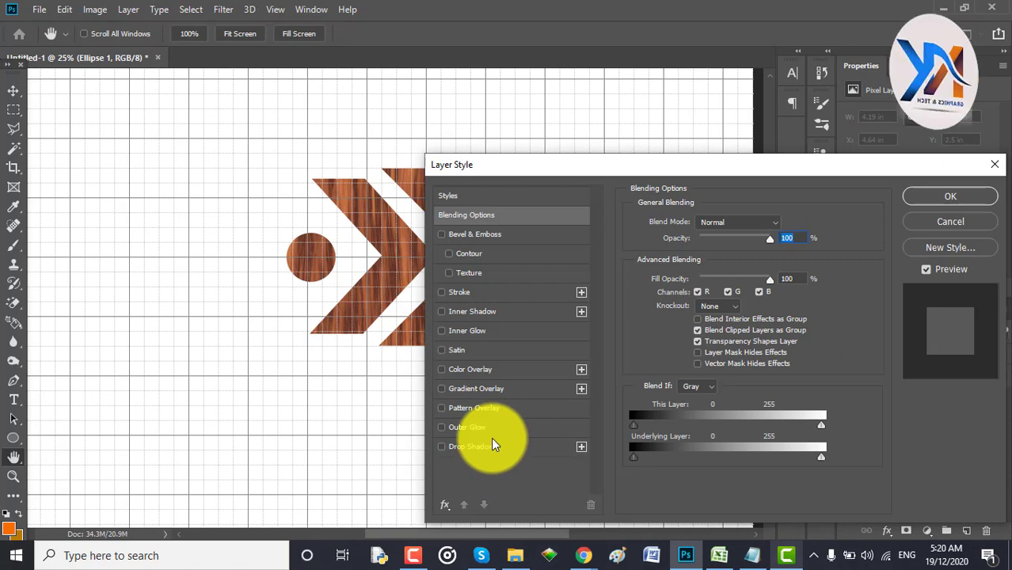
click(497, 448)
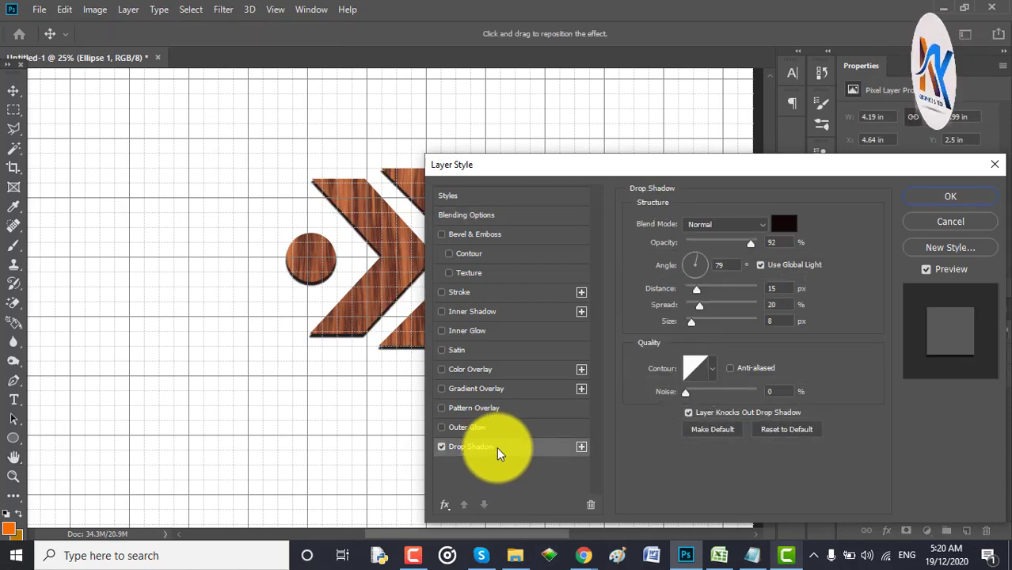
drag(780, 170, 941, 154)
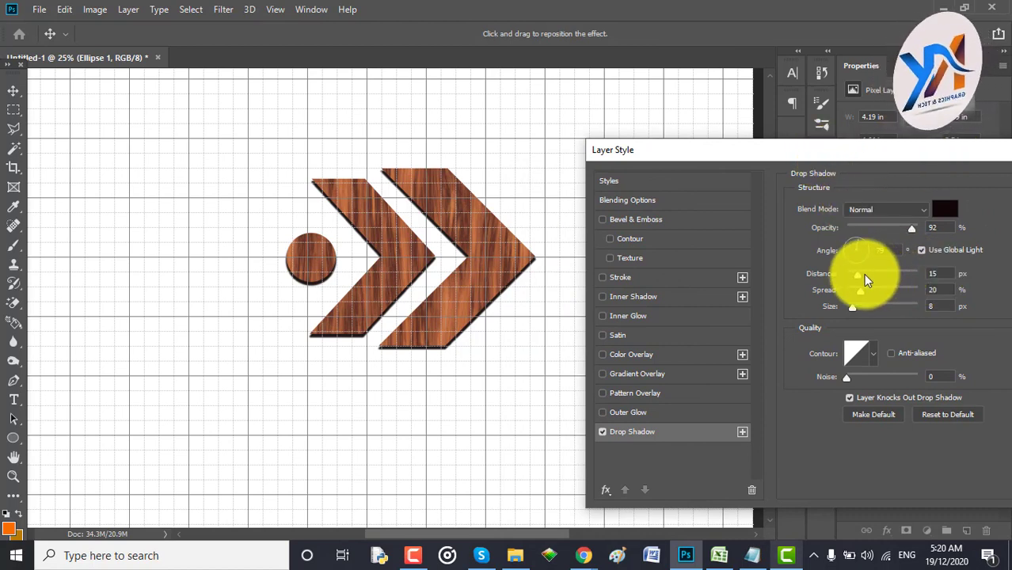
mouse_move(855, 274)
mouse_down()
mouse_move(871, 273)
mouse_move(859, 273)
mouse_up()
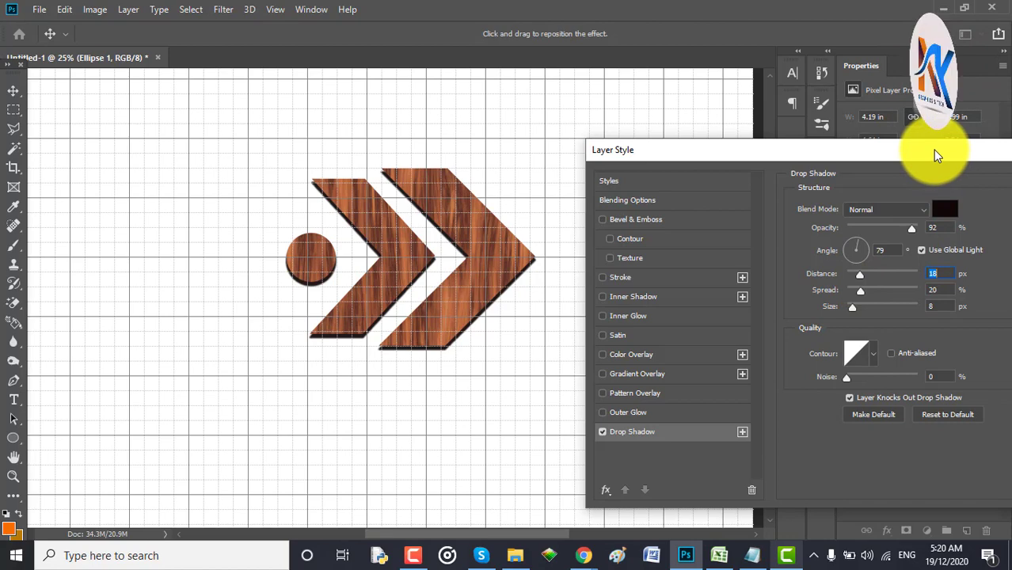
drag(933, 149, 853, 151)
click(996, 188)
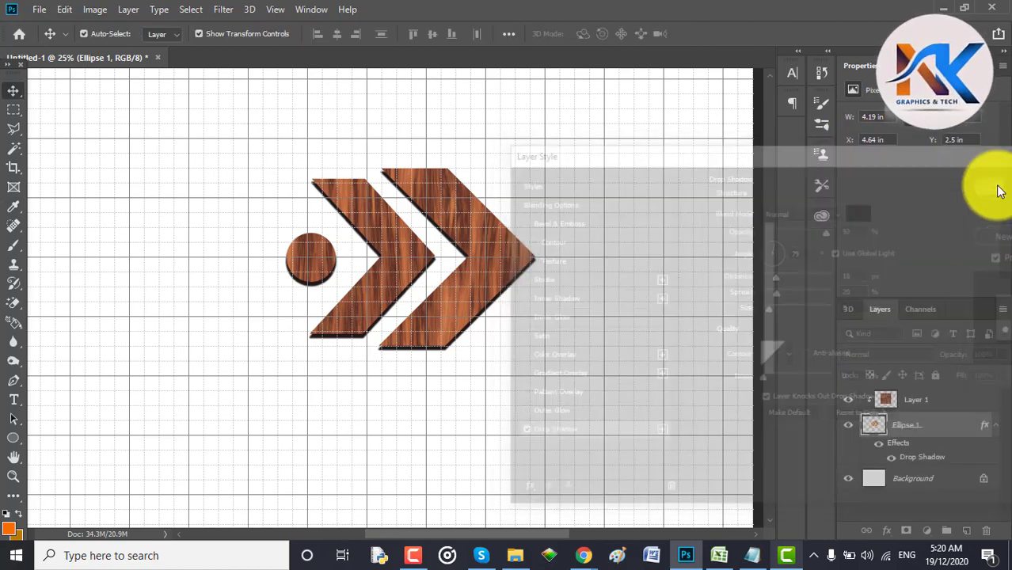
click(700, 192)
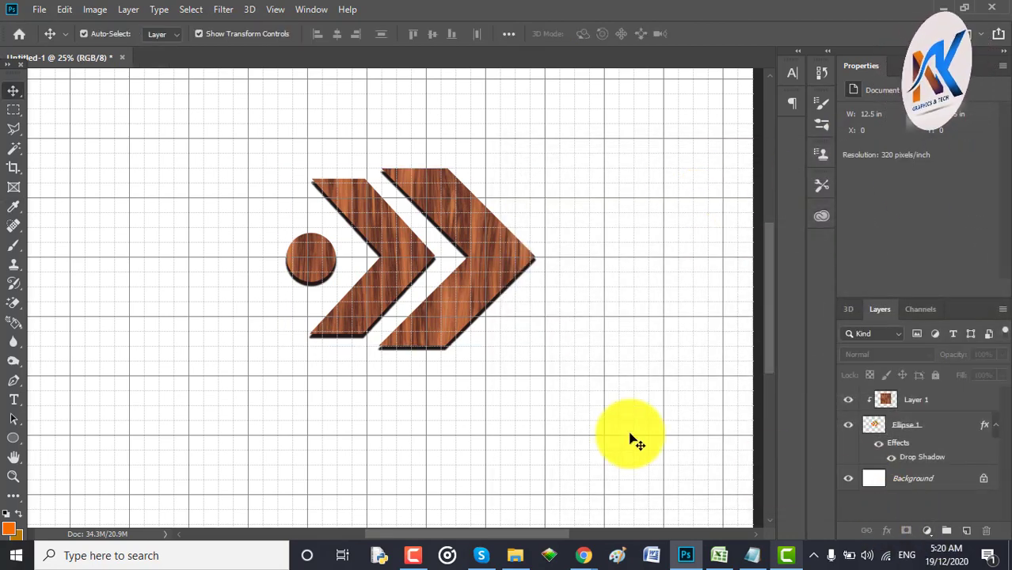
Move the logo shapes together with their clipped wood texture slightly up and left on the page
key(ctrl+minus)
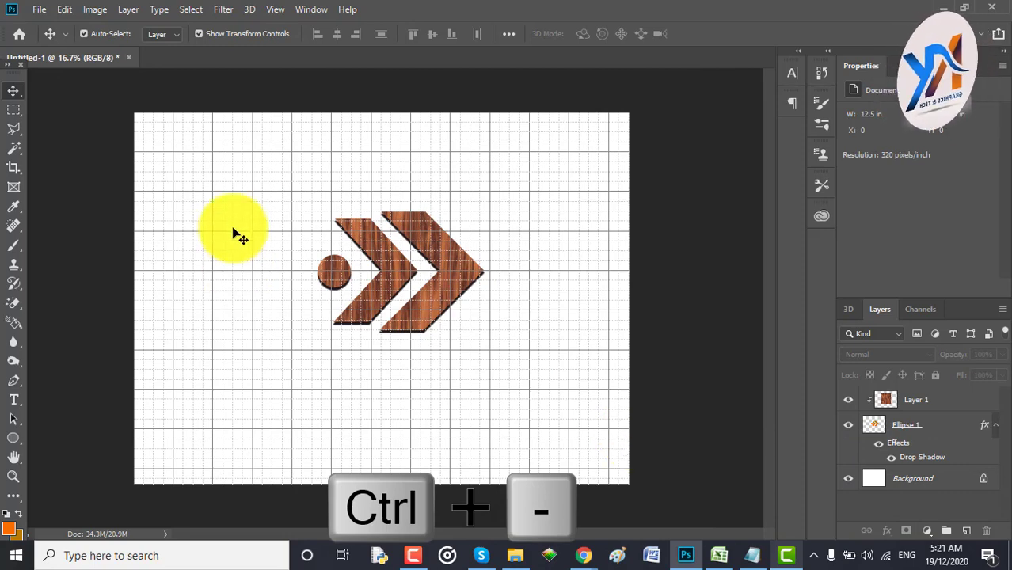
drag(233, 235, 385, 247)
click(525, 305)
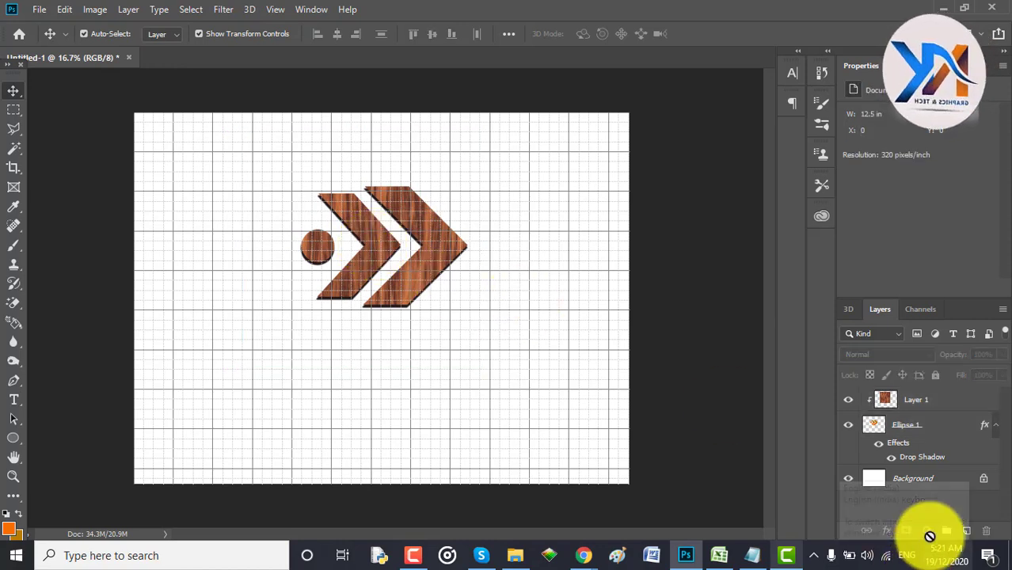
Add a new layer and place the orange text "company name" in Arial Bold 60.64 pt below the logo
click(966, 530)
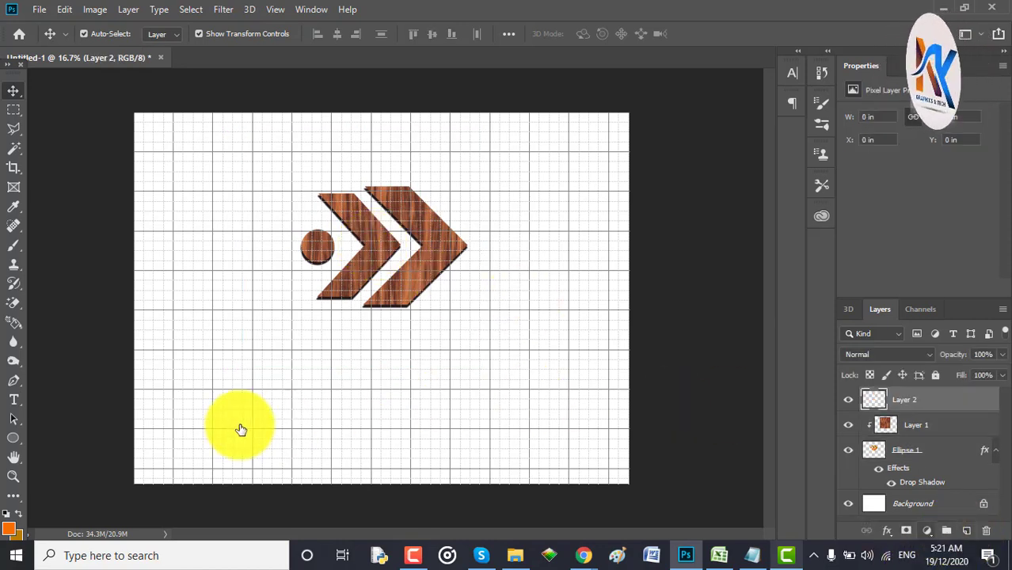
click(14, 399)
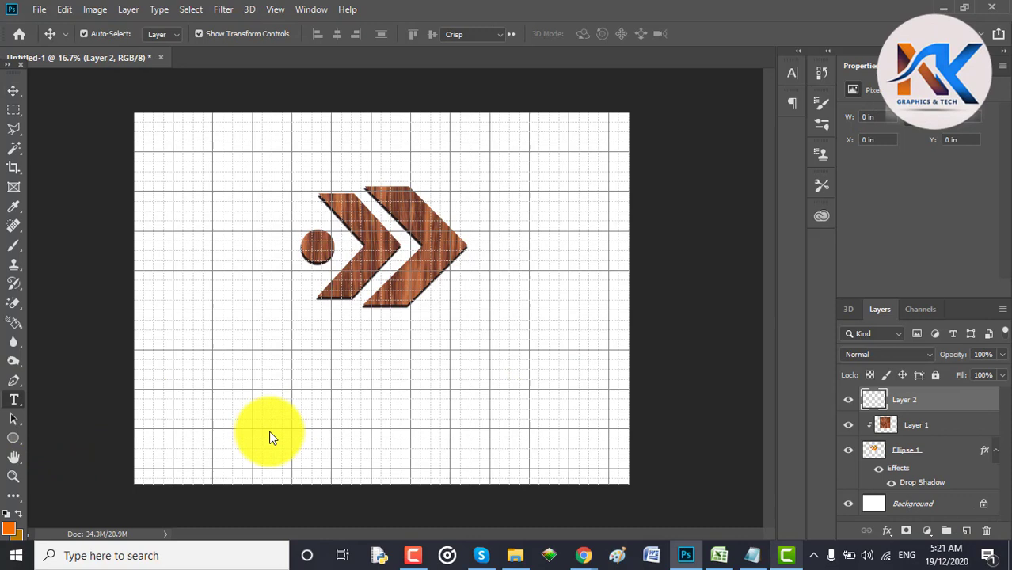
click(237, 363)
text(company name)
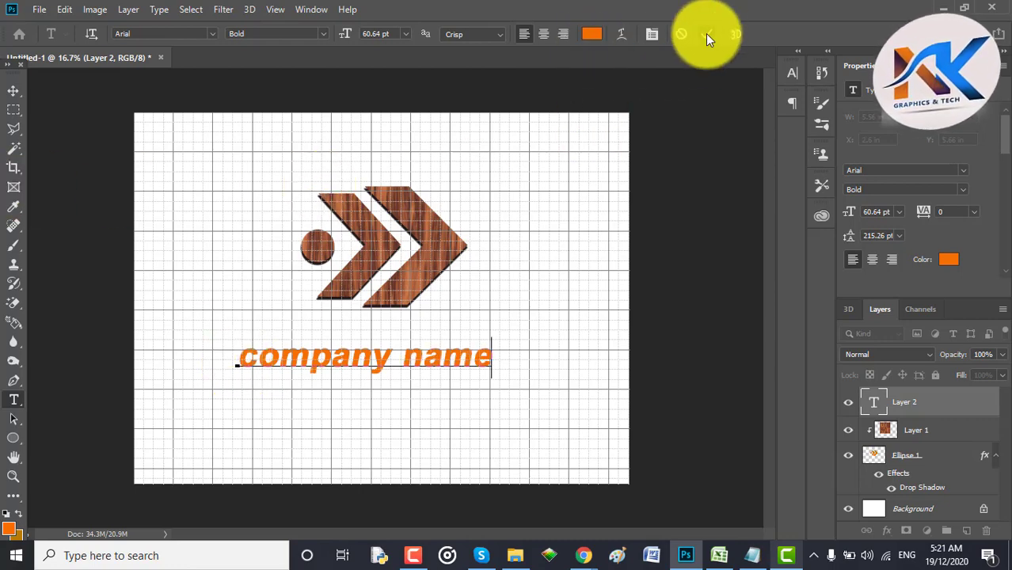
click(708, 34)
Set the company name text to all caps and remove its faux italic style
click(652, 31)
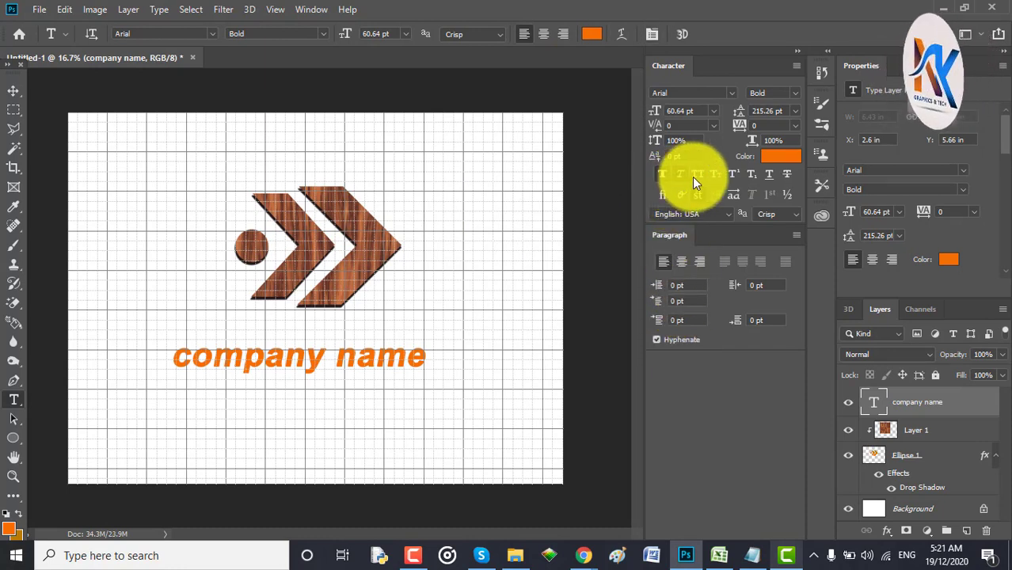
click(695, 175)
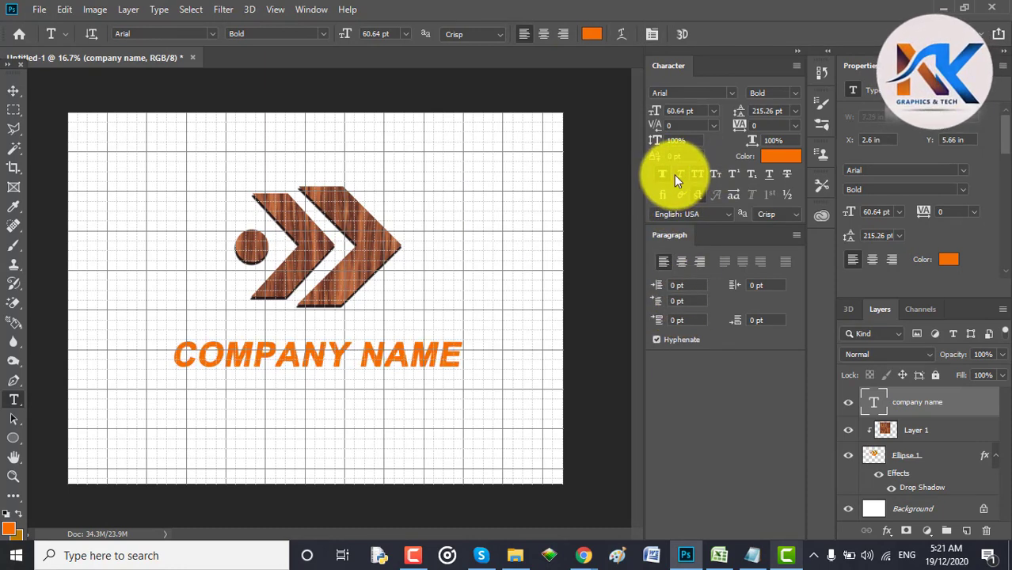
click(674, 174)
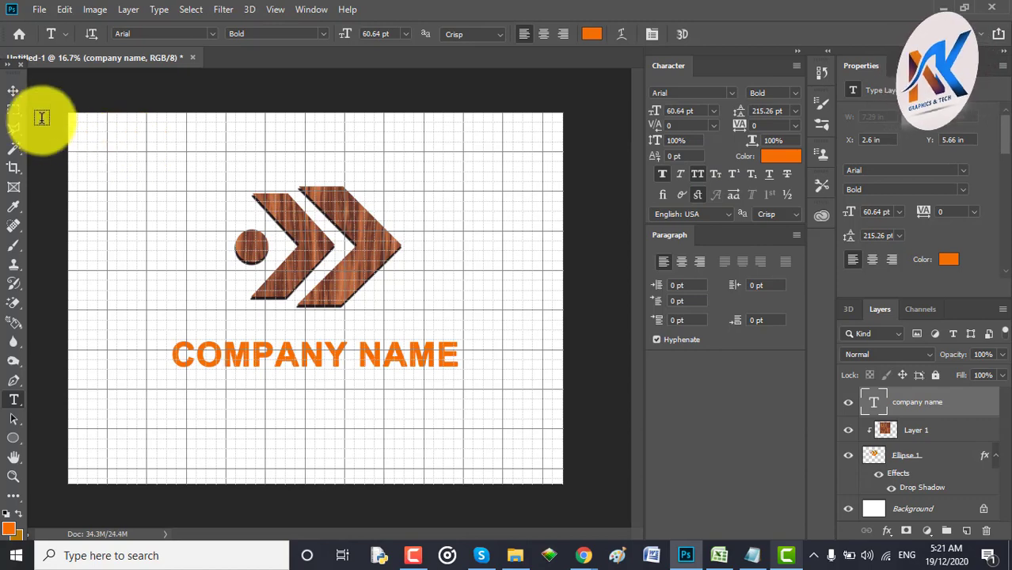
Move the company name text up and left to just beneath the logo, at X 2.24 in and Y 5.12 in
click(16, 92)
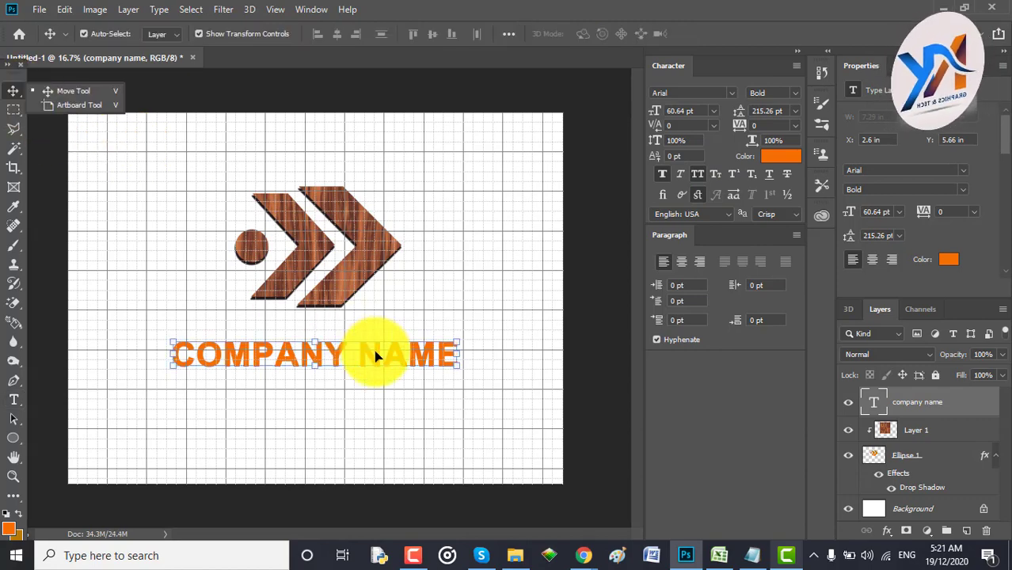
drag(373, 353, 361, 334)
click(409, 422)
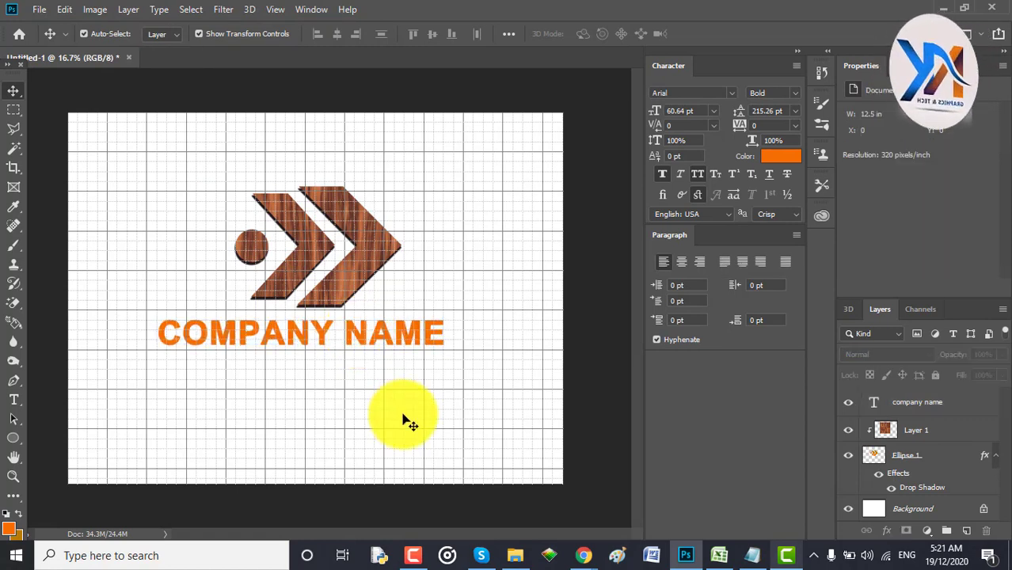
Copy the wood image texture-1821125_1920 into the logo document above the text layer, close its file, and move the copy down over the text's beginning
click(954, 410)
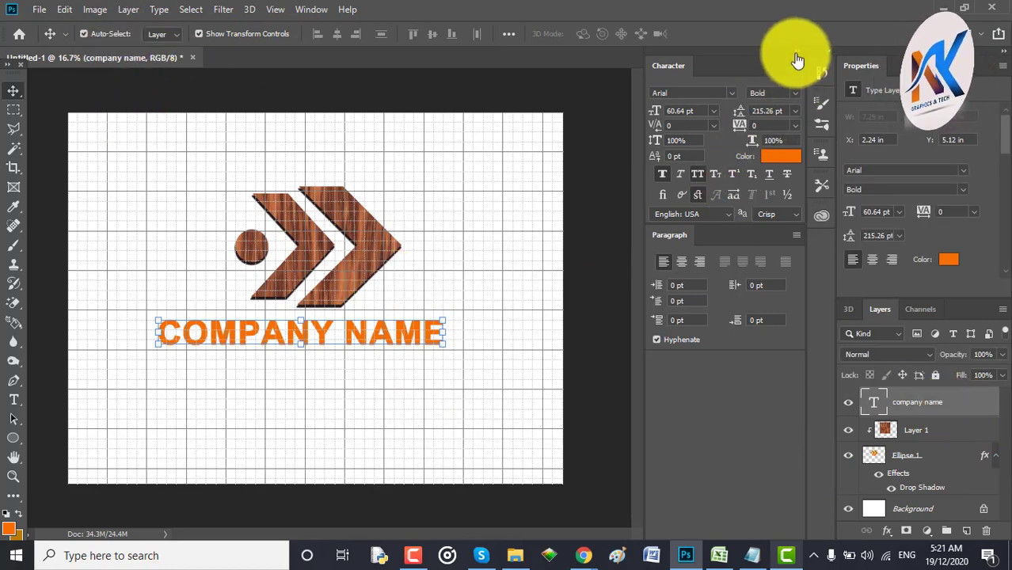
click(798, 61)
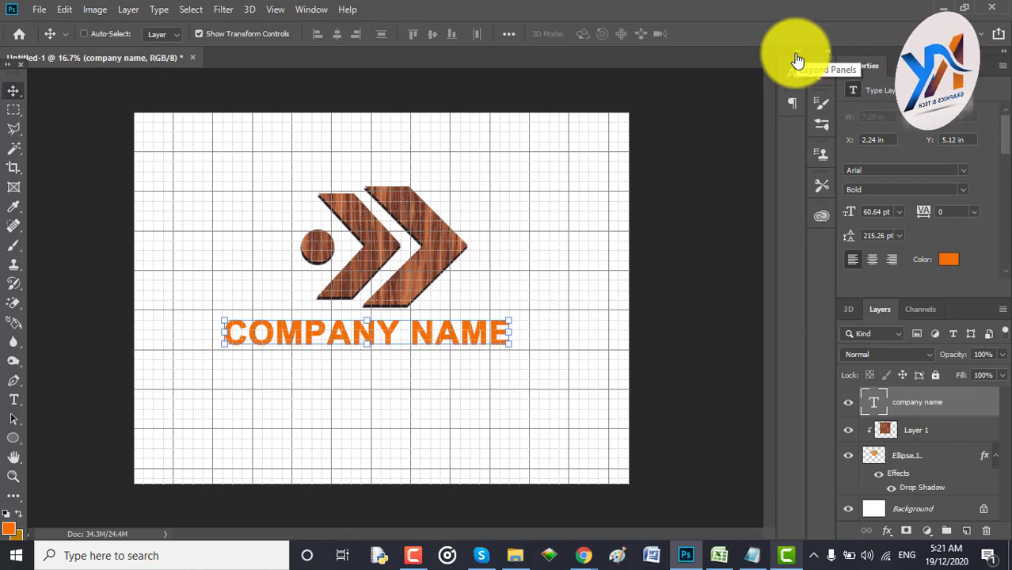
key(ctrl+o)
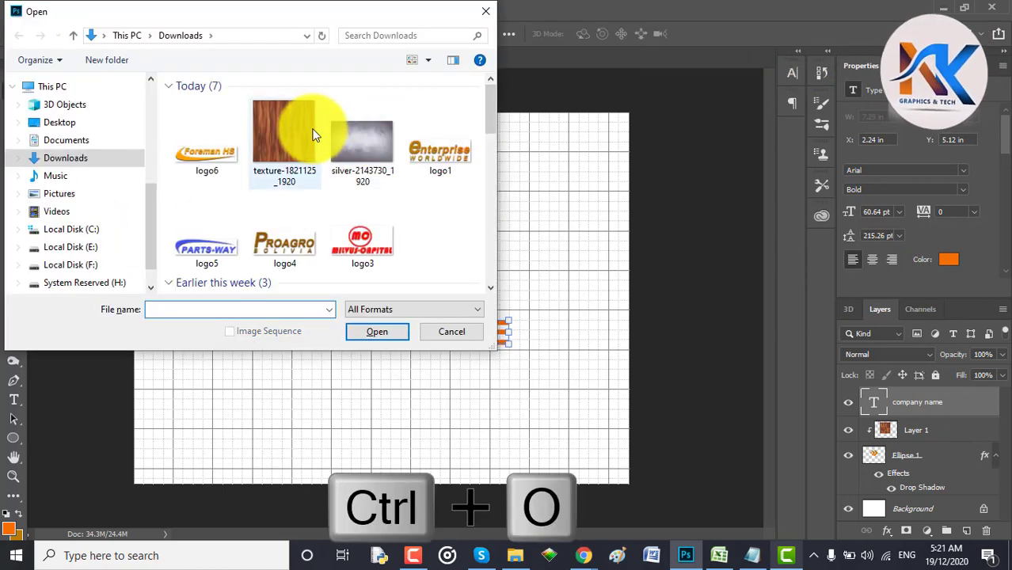
double_click(310, 131)
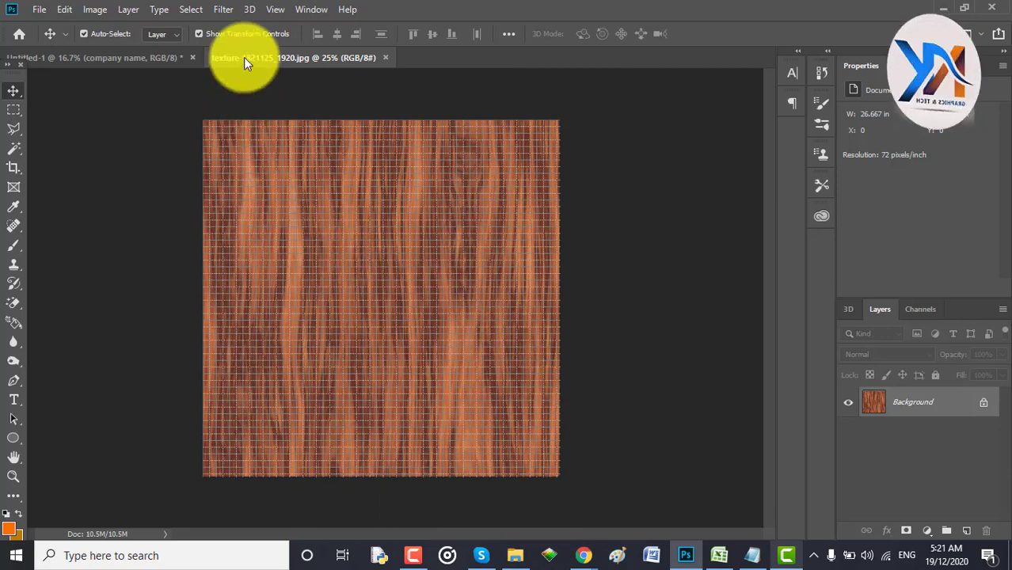
drag(243, 57, 358, 184)
drag(547, 353, 240, 189)
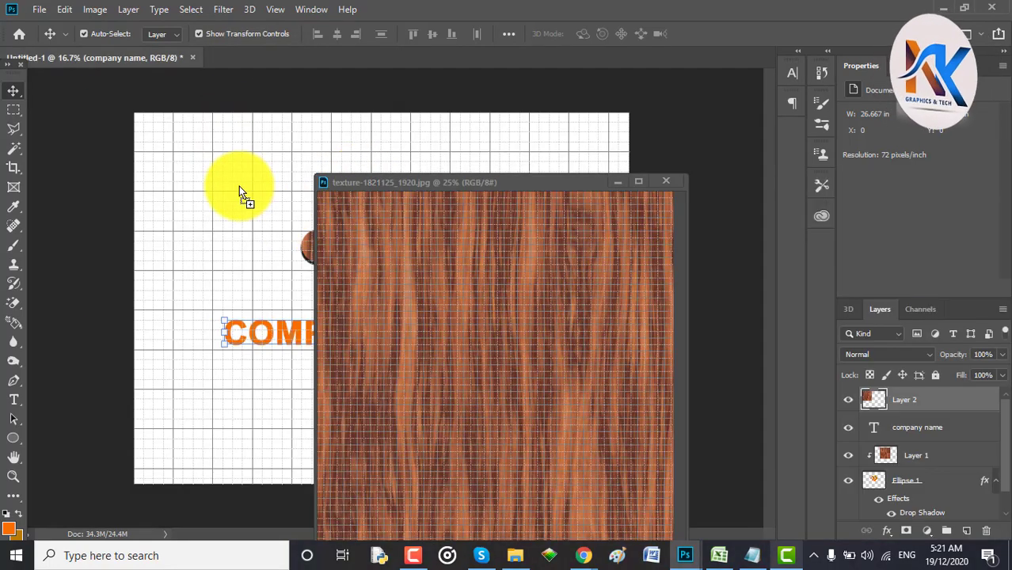
click(667, 182)
drag(266, 198, 318, 304)
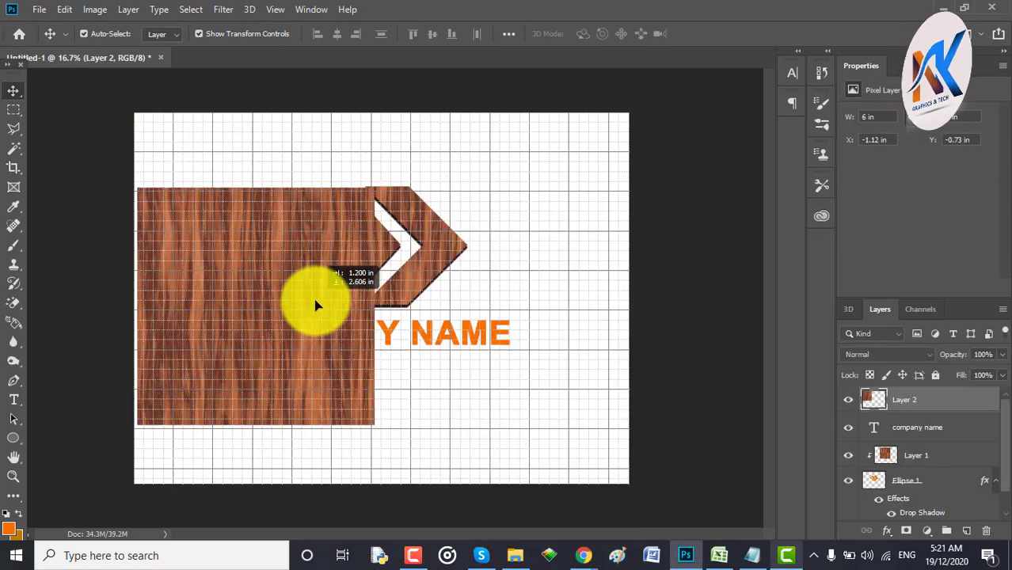
drag(391, 184, 410, 385)
drag(357, 403, 373, 209)
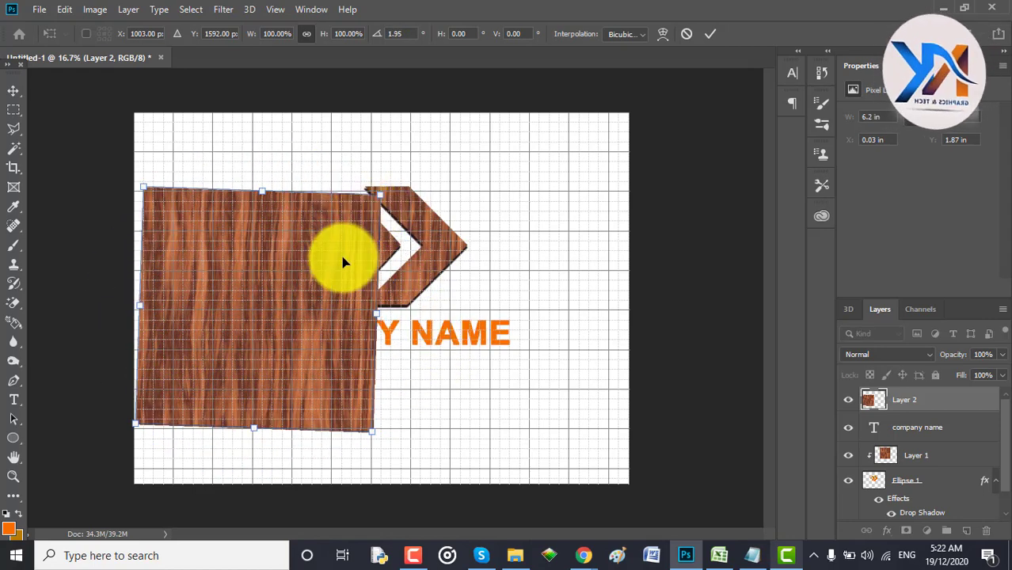
click(684, 33)
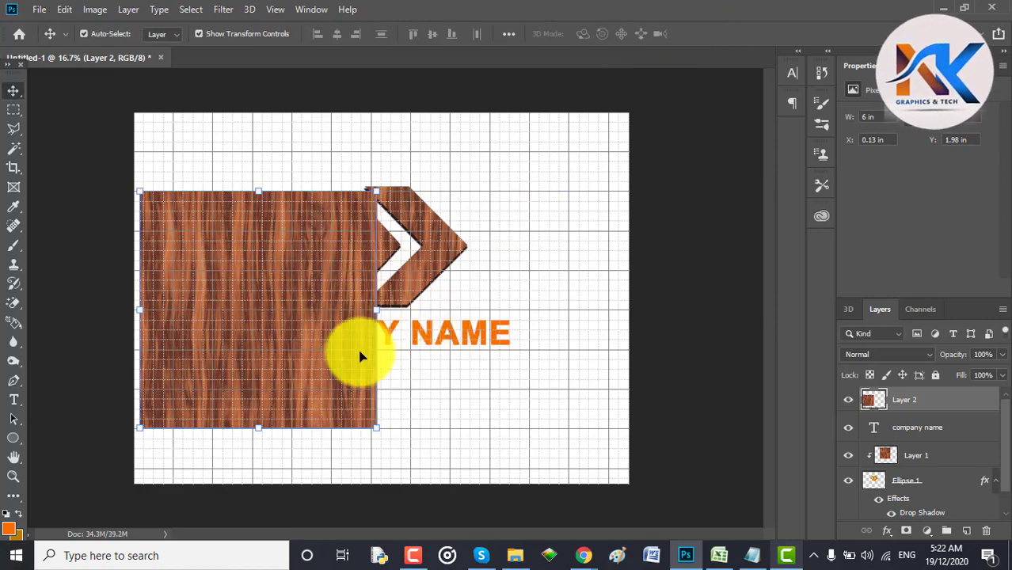
Move the wood texture over the company name text, widen it to about 7.56 in, and clip it to the text layer
drag(352, 355, 425, 372)
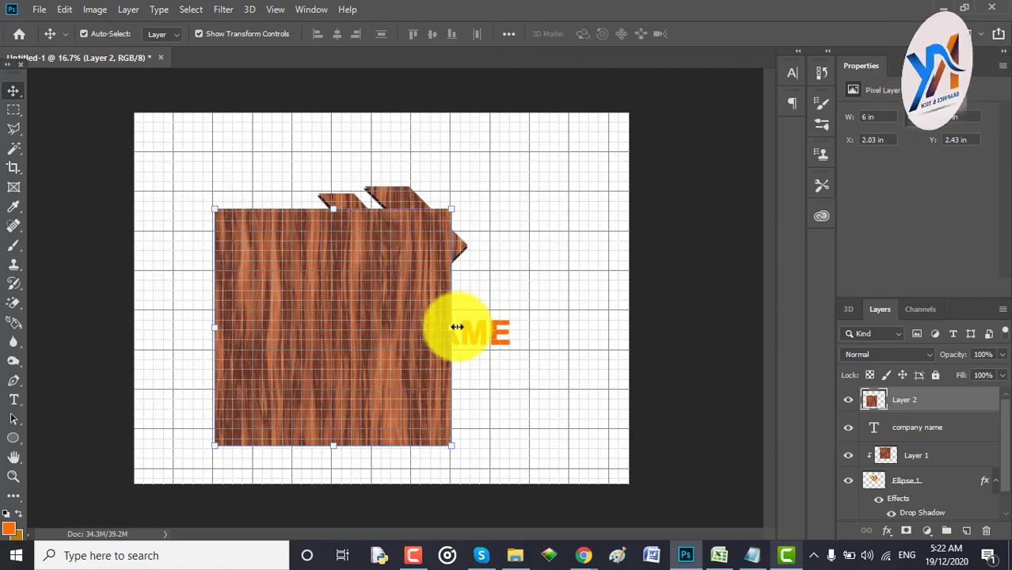
drag(457, 327, 519, 330)
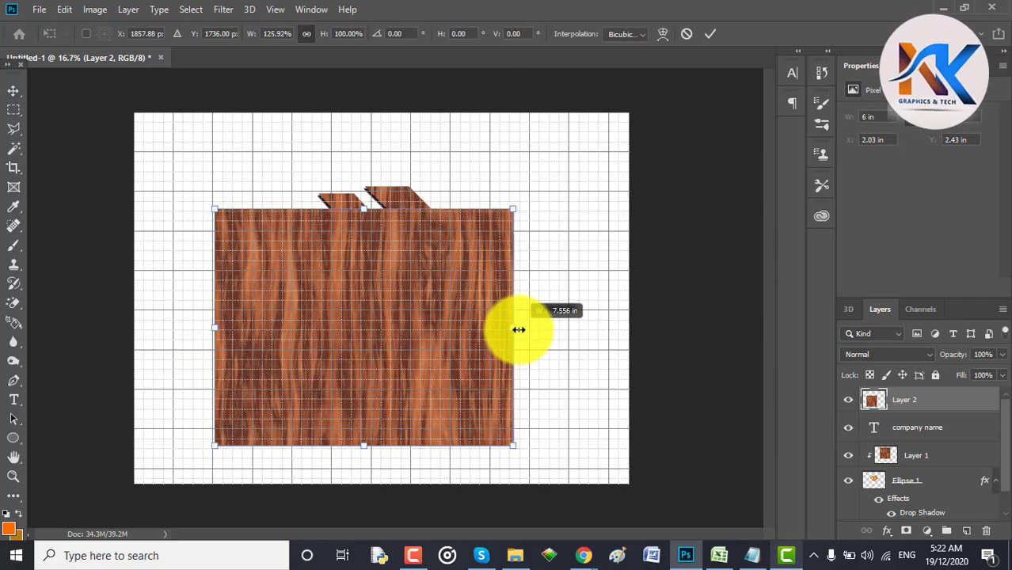
alt+click(932, 408)
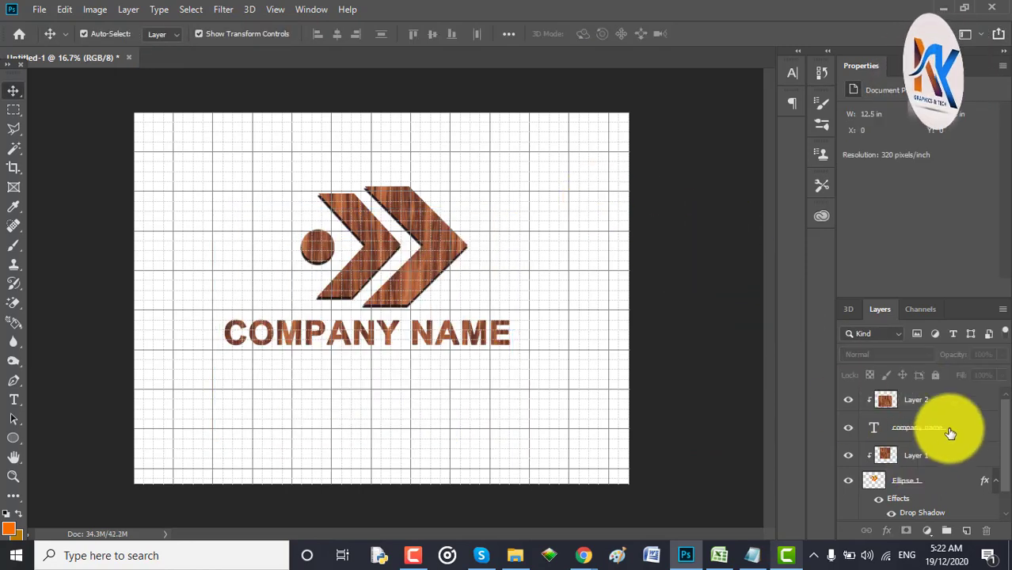
Apply a Drop Shadow to the company name text layer with 92% opacity, 18 px distance, 20% spread and 8 px size
click(953, 404)
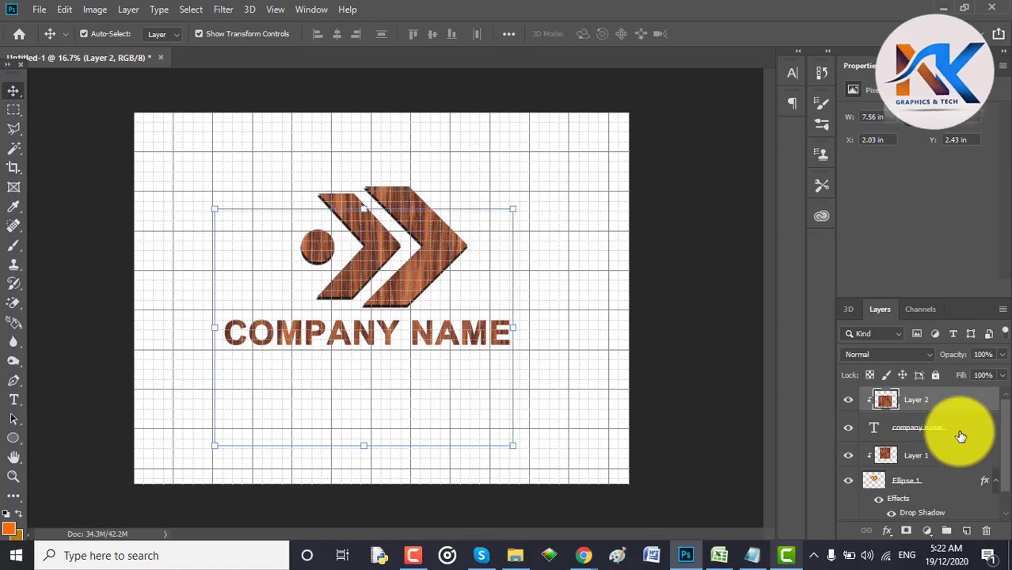
click(960, 436)
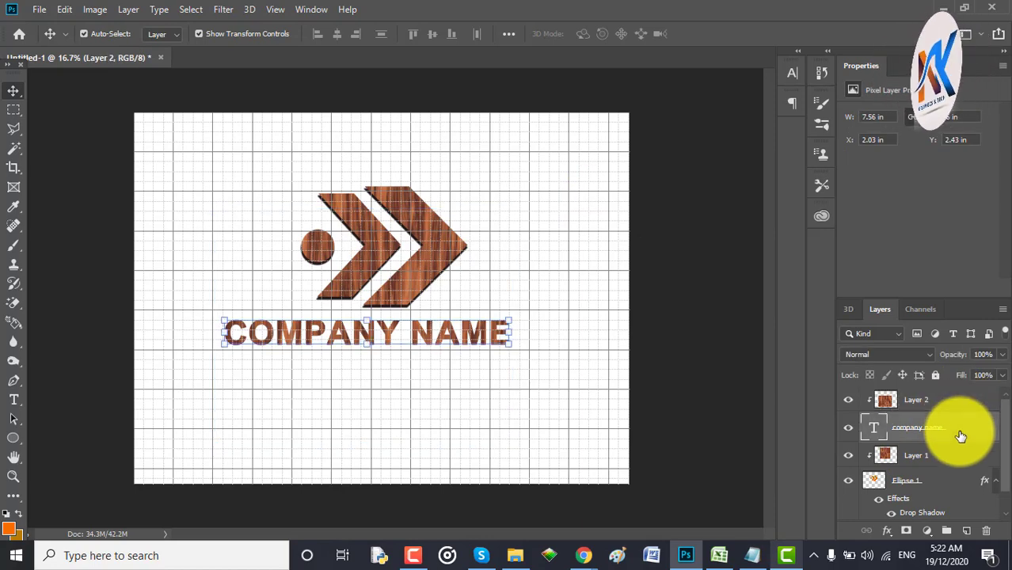
double_click(960, 437)
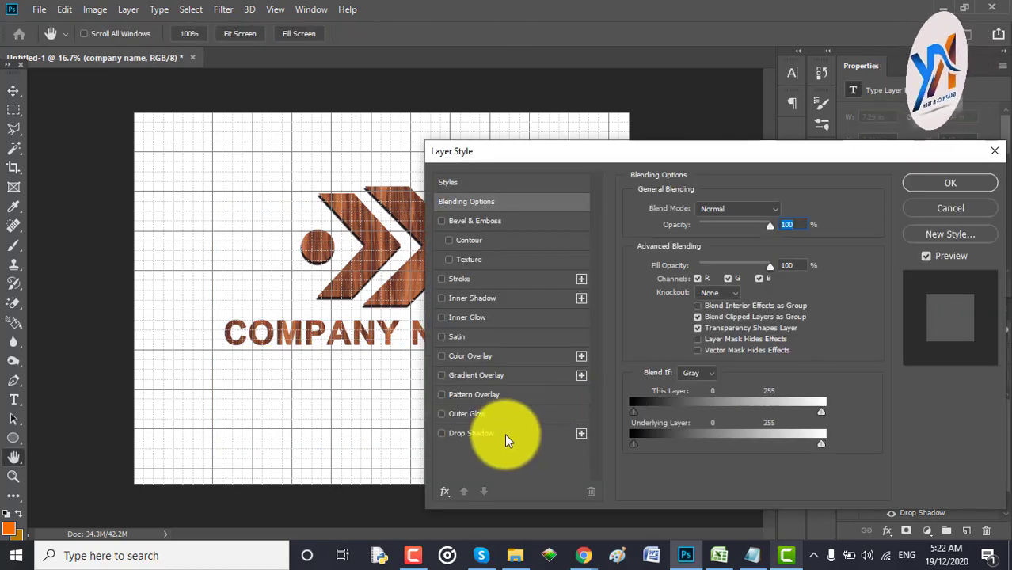
click(507, 435)
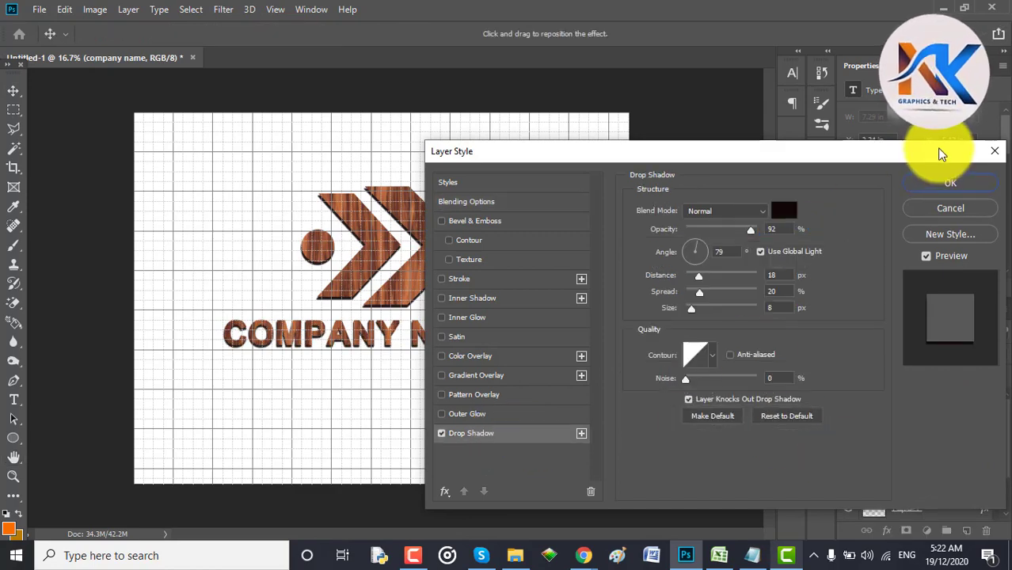
click(946, 184)
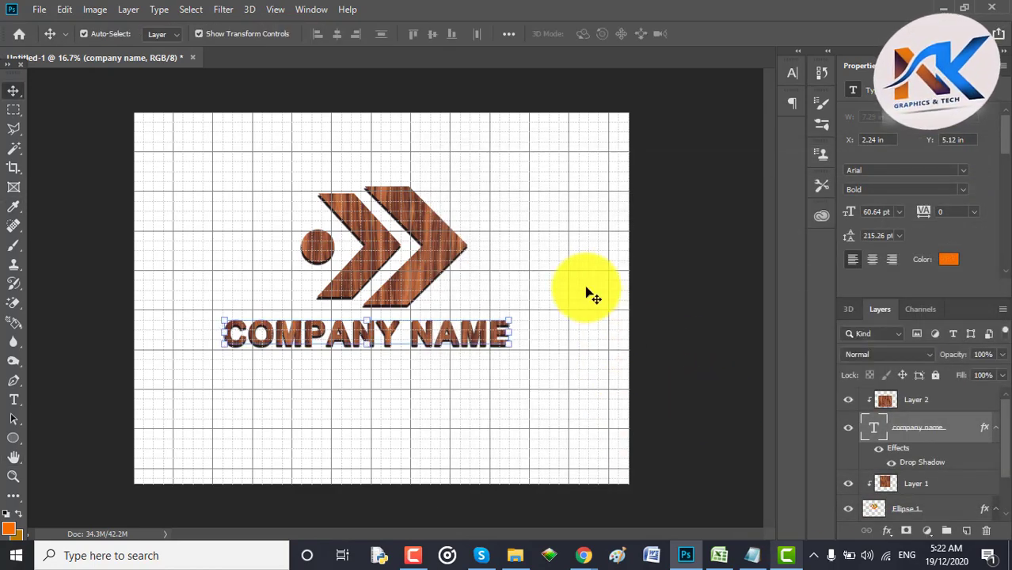
click(903, 457)
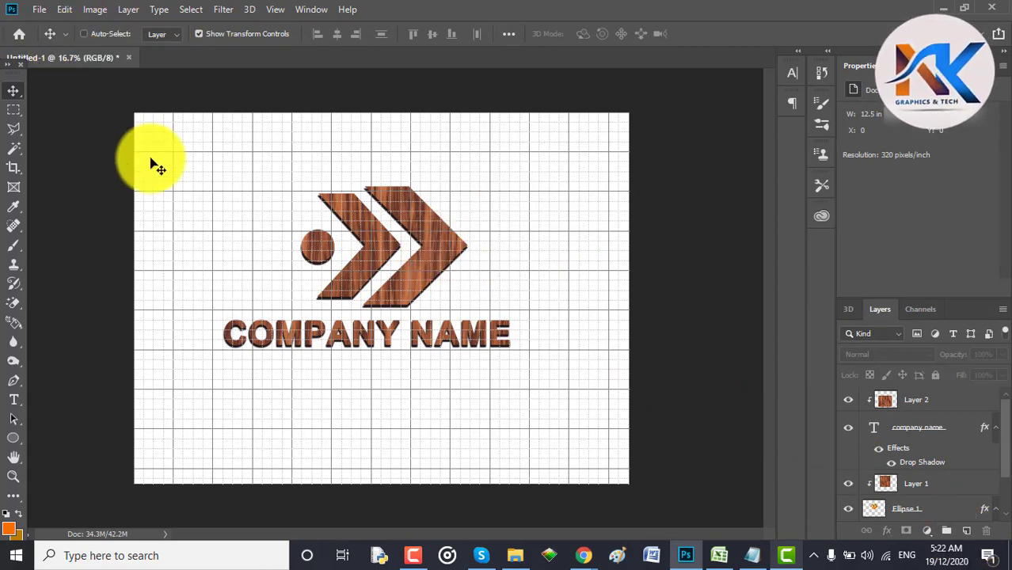
Merge the visible logo and text layers with the Background hidden, and move the result up to about X 2.38 in, Y 1.45 in
key(ctrl+o)
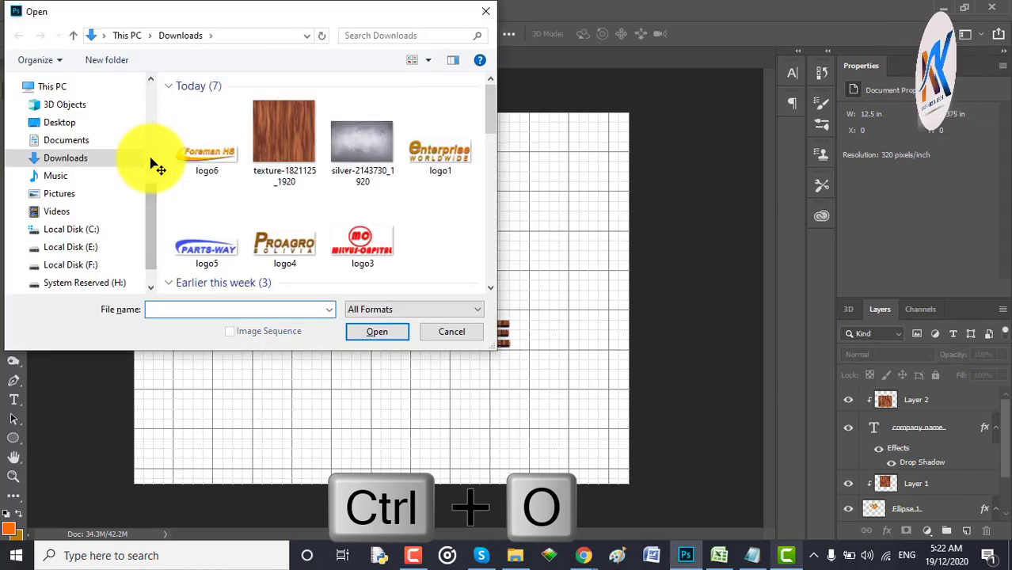
click(445, 330)
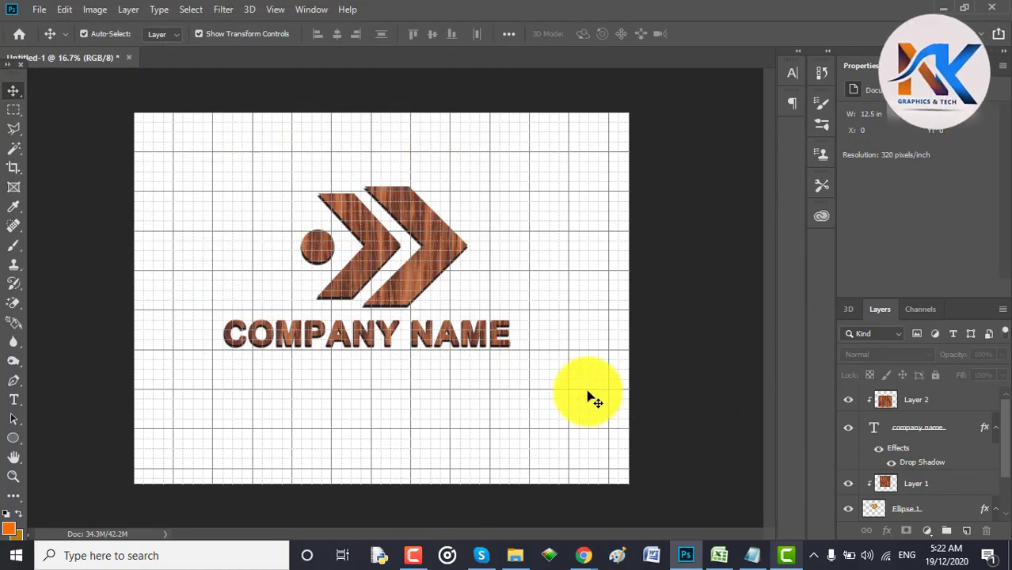
click(848, 510)
scroll(1004, 451, down, 3)
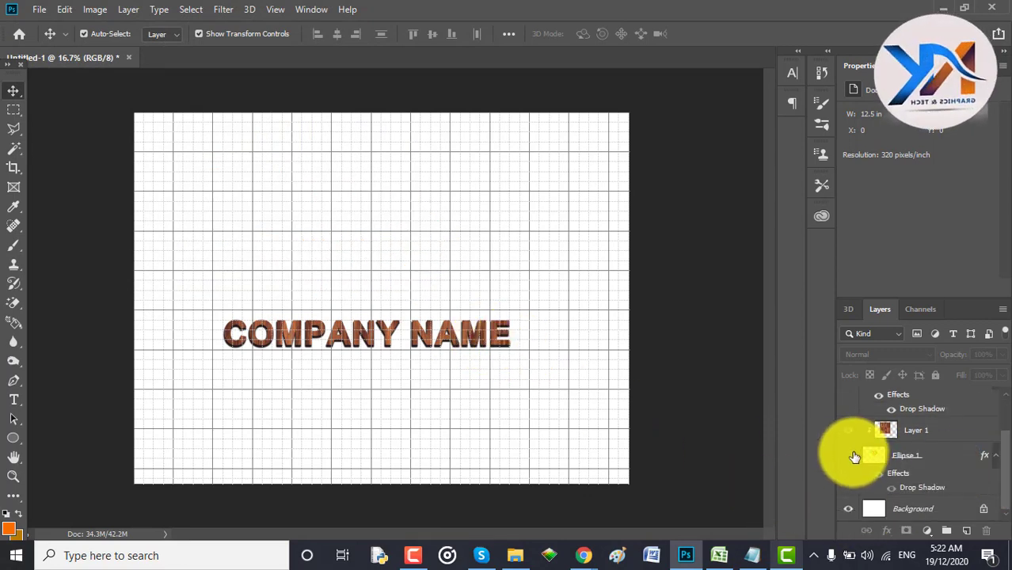
click(849, 458)
click(848, 509)
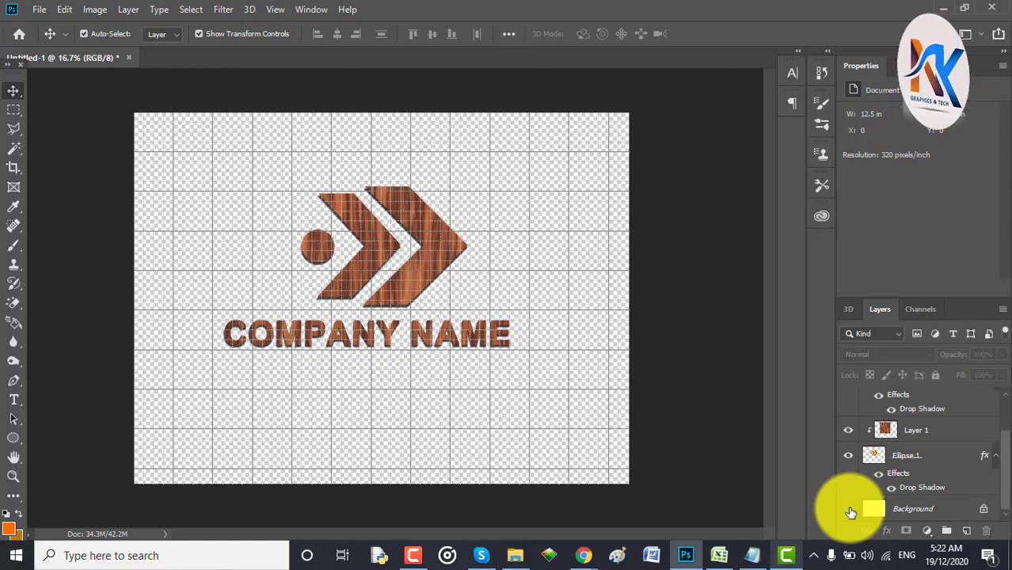
key(ctrl+shift+e)
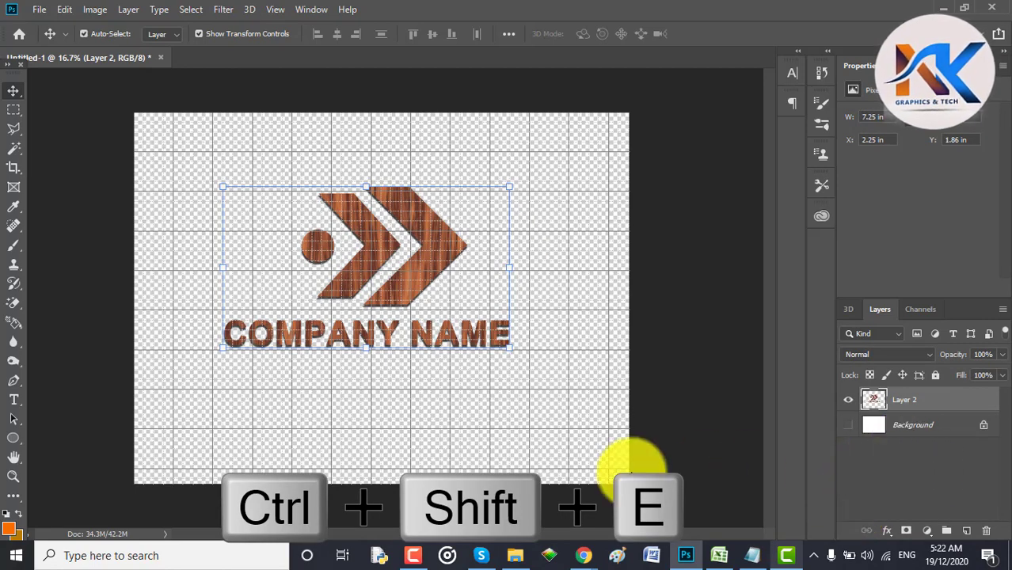
drag(412, 245, 437, 230)
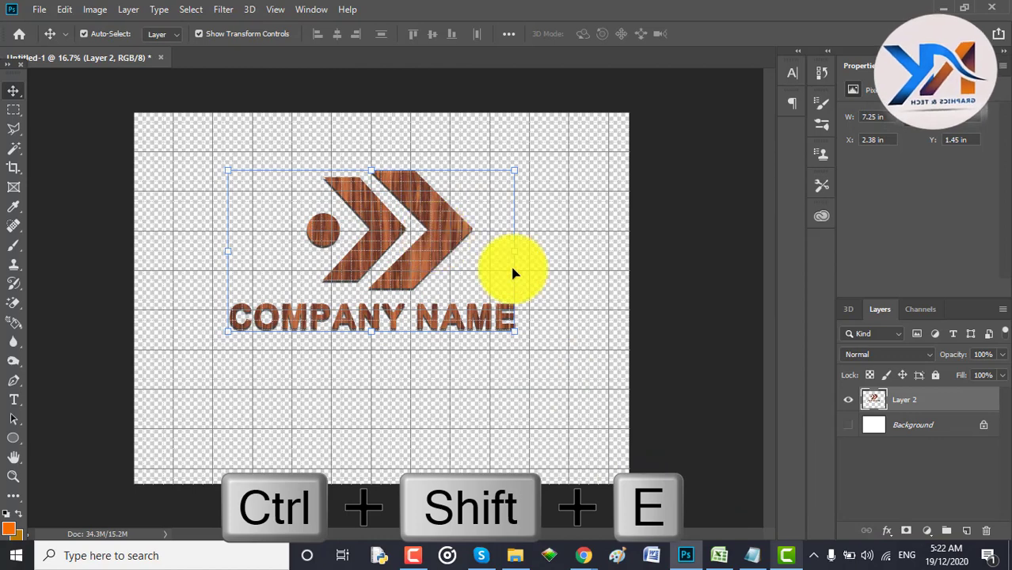
Add a new layer, copy the image silver-2143730_1920.jpg into the logo document, and close the image file
click(969, 530)
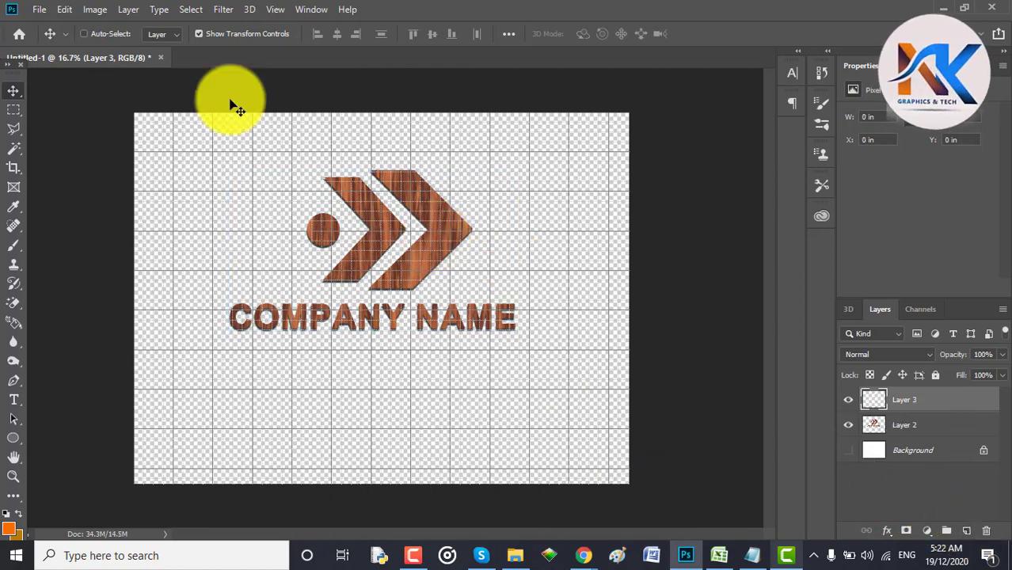
key(ctrl+o)
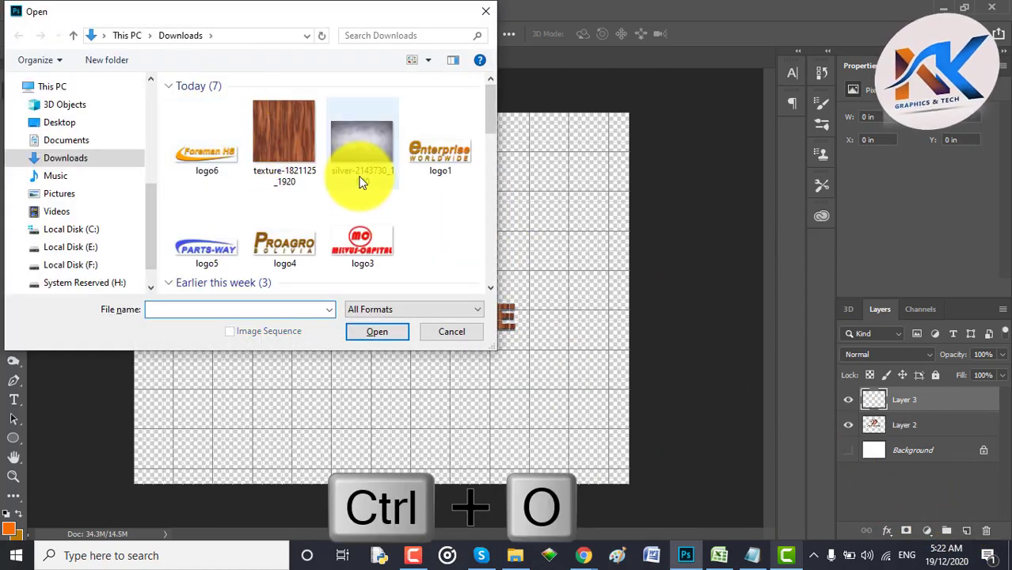
key(Escape)
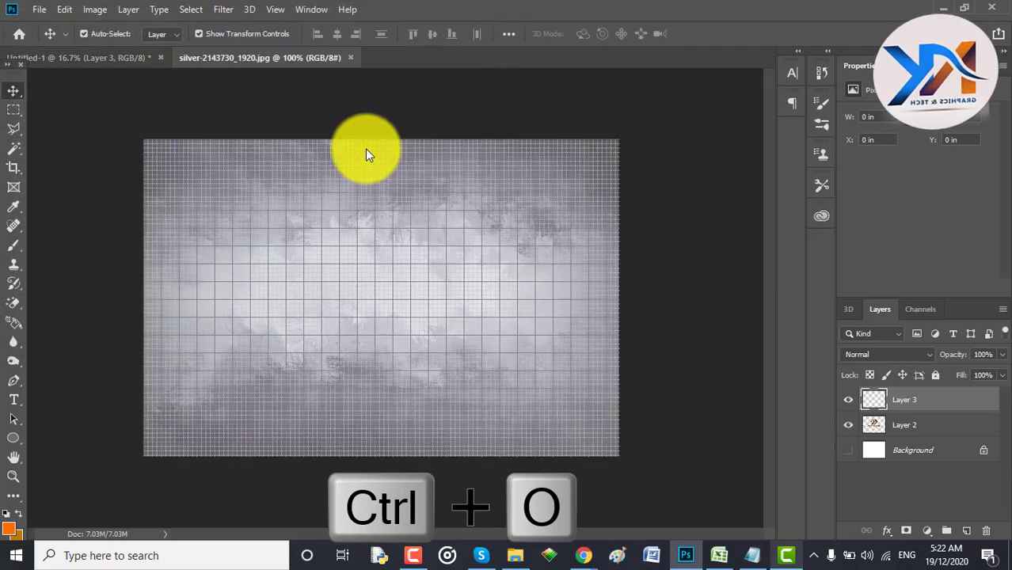
drag(237, 56, 361, 199)
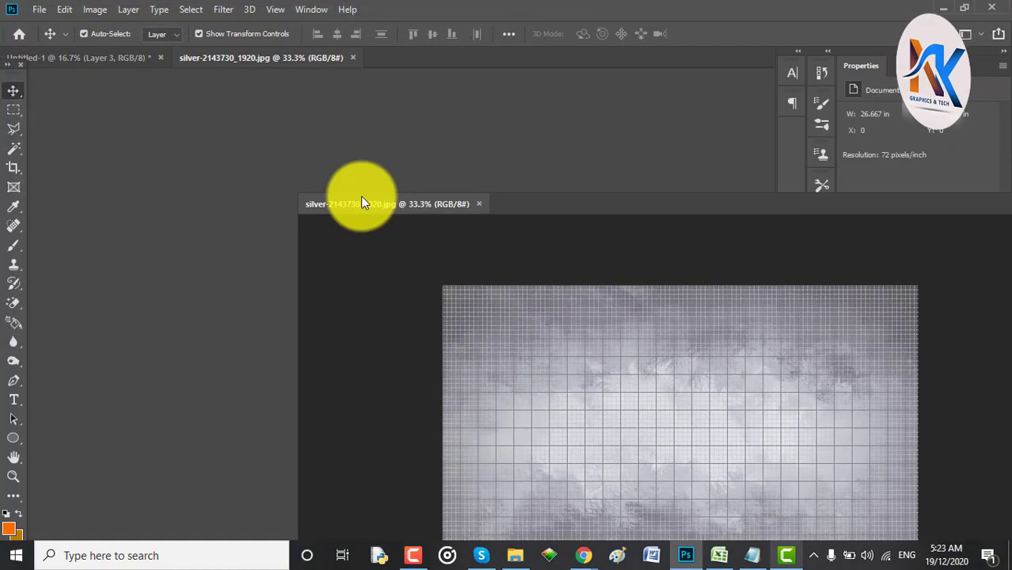
drag(458, 300, 240, 211)
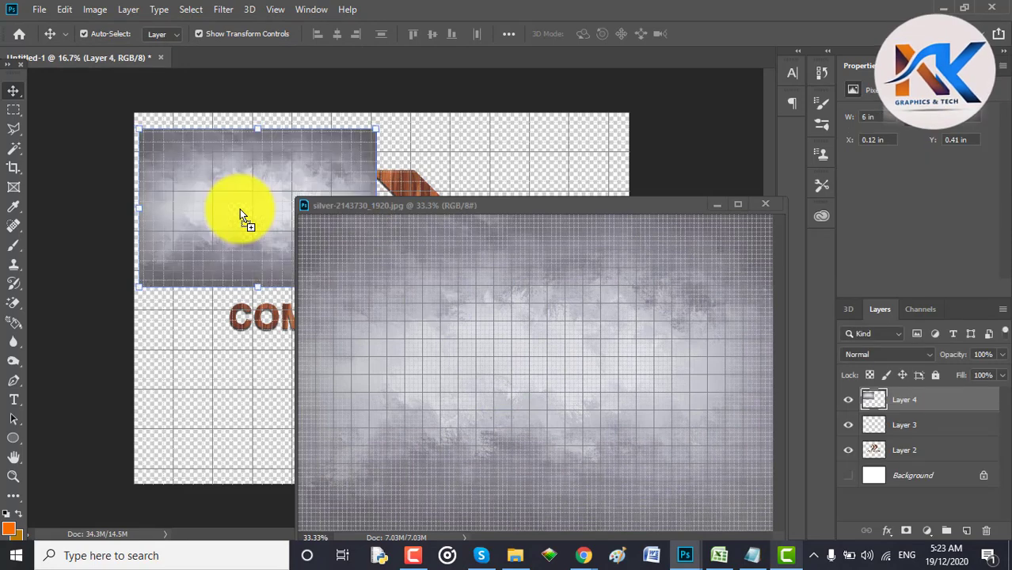
click(764, 205)
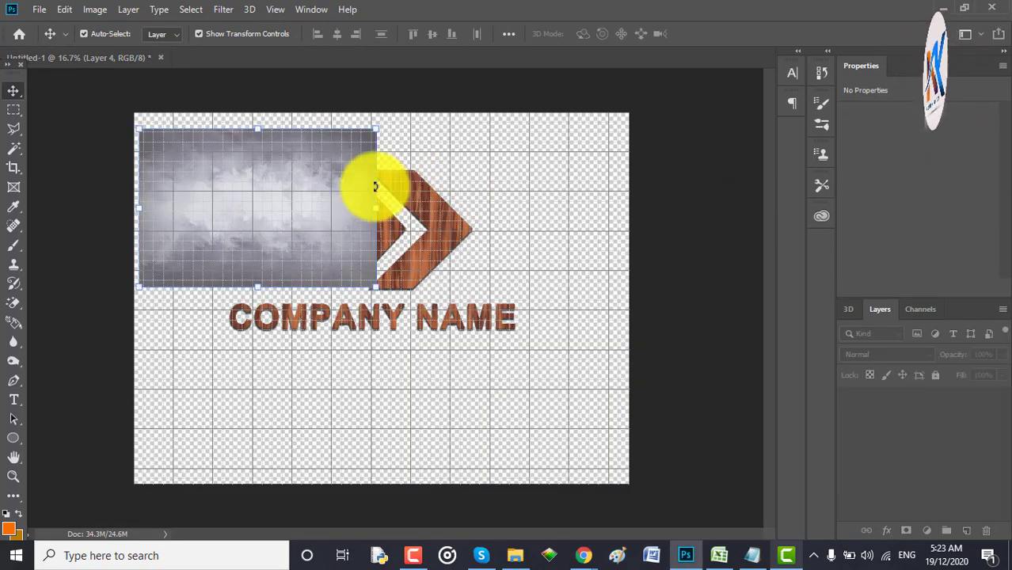
Place the silver texture layer below the merged logo layer and scale it from the canvas's upper-left corner to 239.28% to cover the canvas
drag(283, 211, 276, 194)
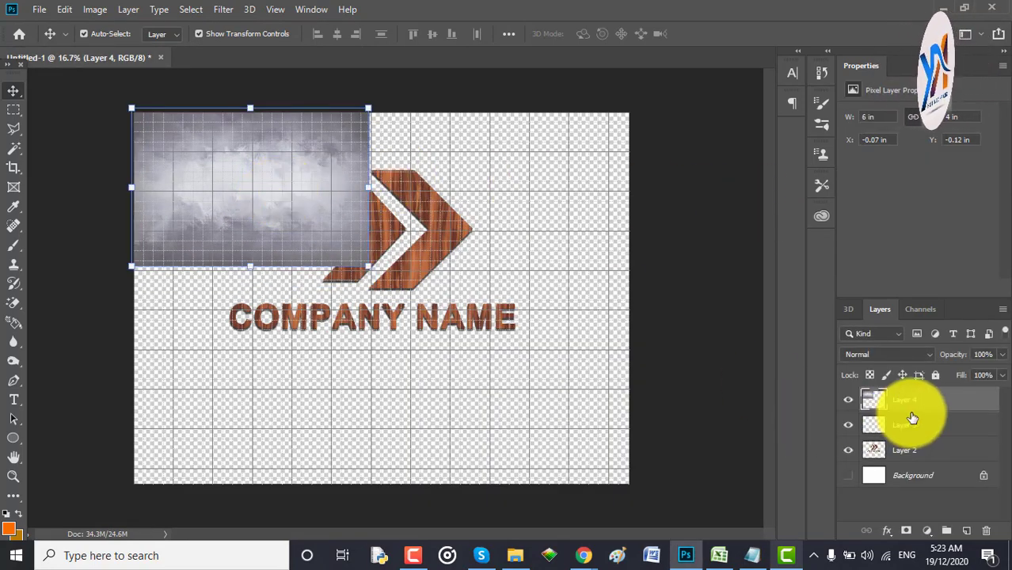
drag(949, 402, 953, 466)
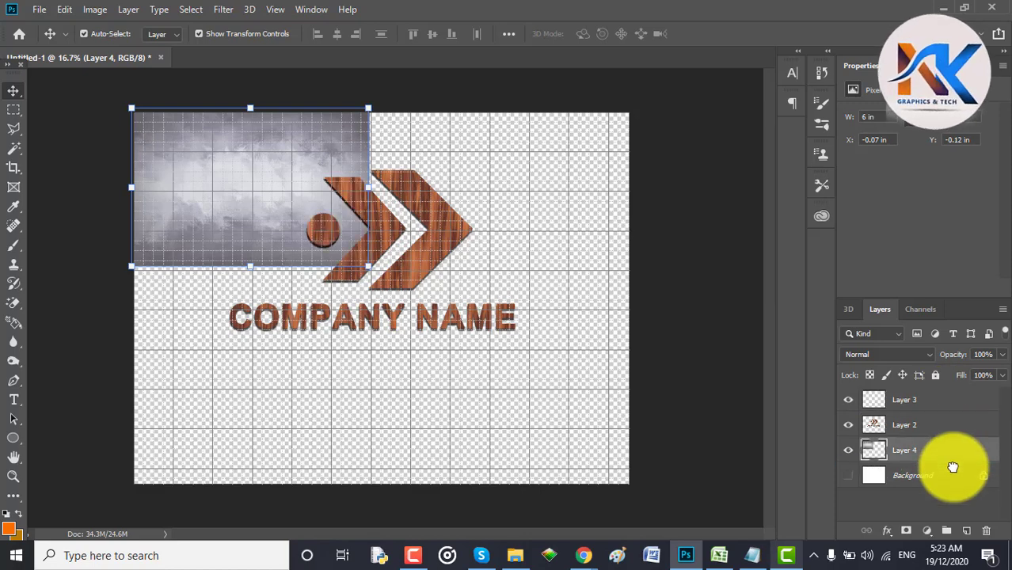
drag(372, 268, 699, 486)
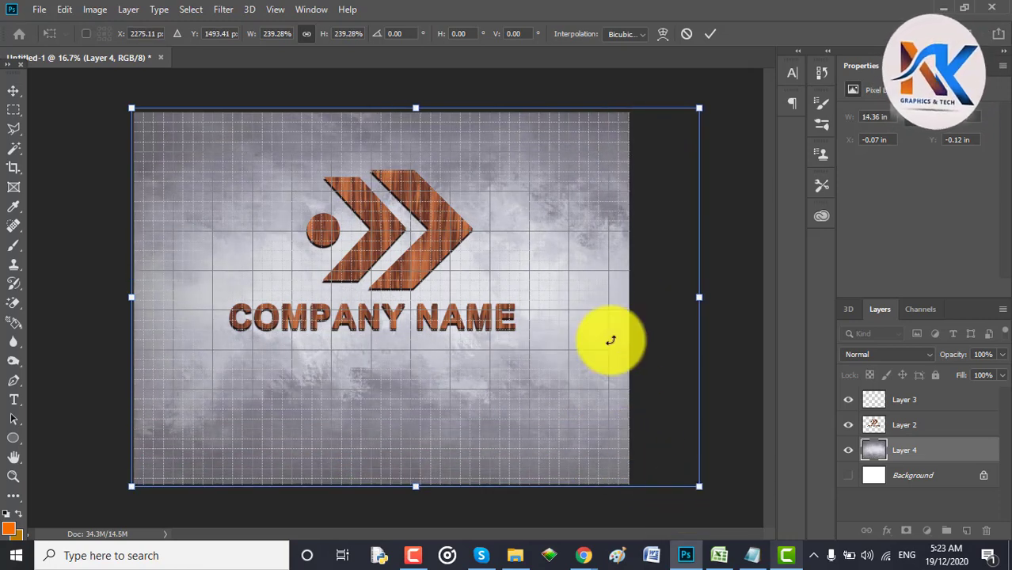
click(712, 32)
Move the merged logo to the middle of the canvas at about X 2.57 in, Y 2.29 in, and hide the grid by turning off Extras
click(455, 238)
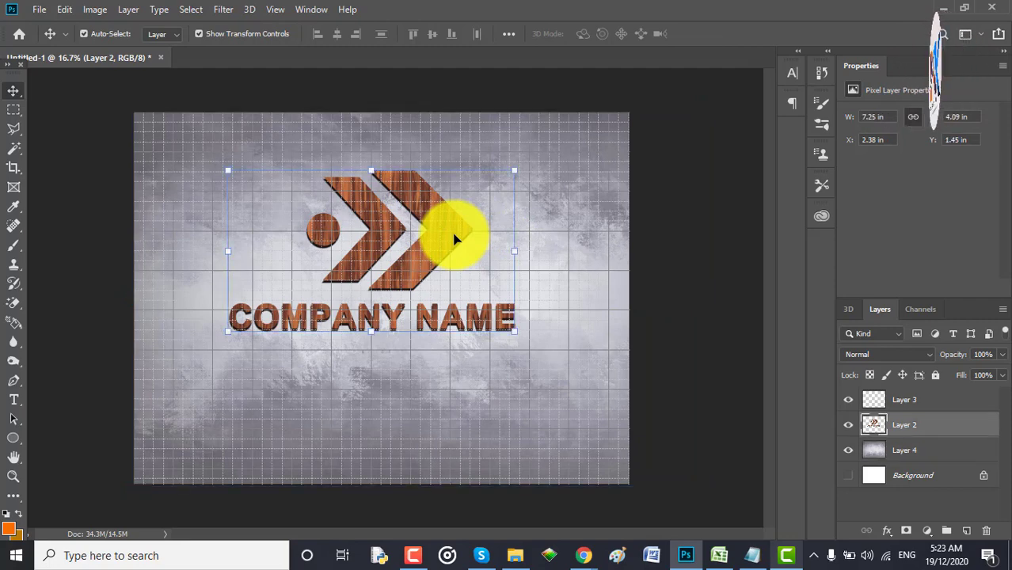
drag(454, 237, 463, 272)
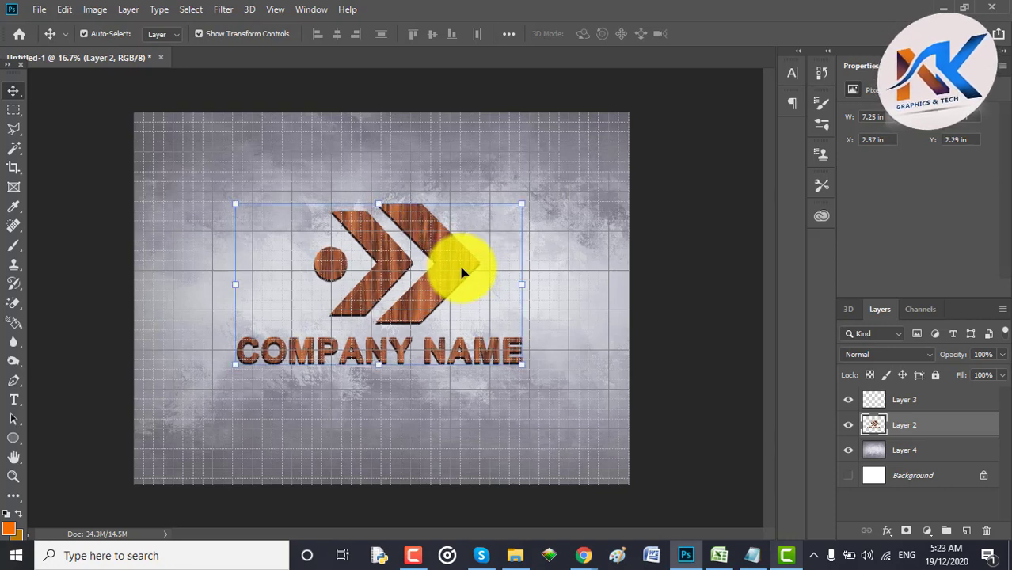
click(717, 242)
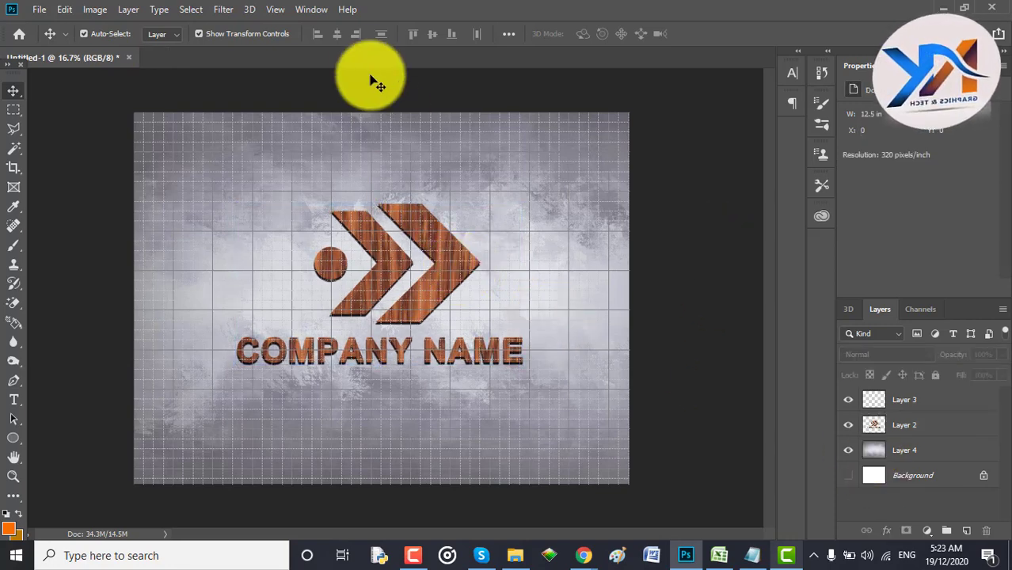
click(266, 8)
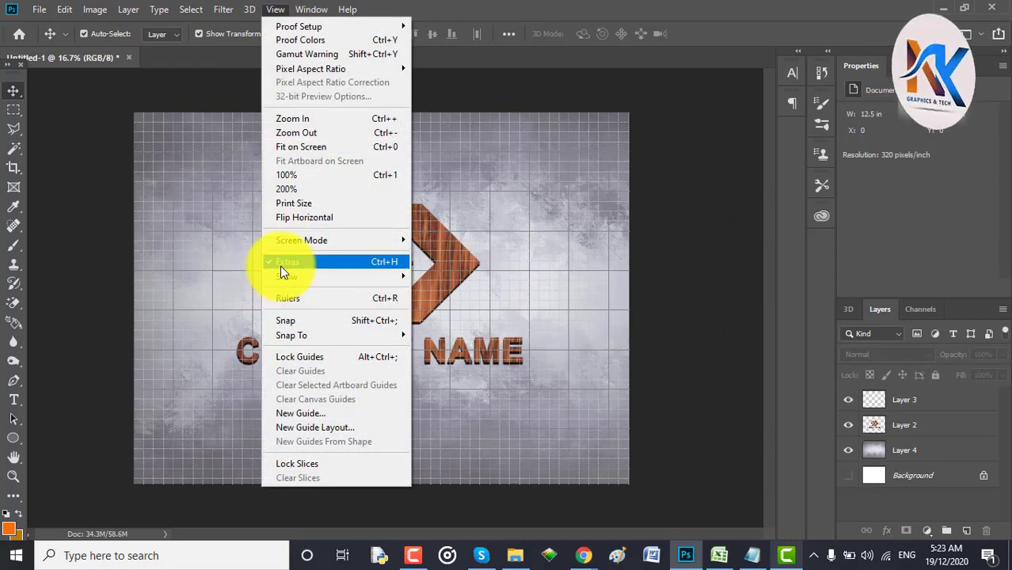
click(283, 262)
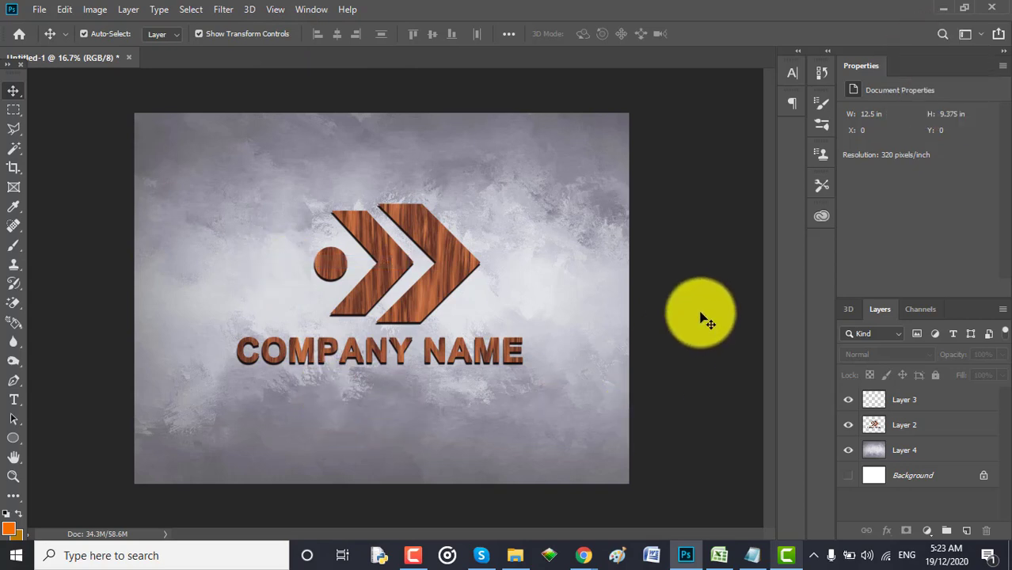